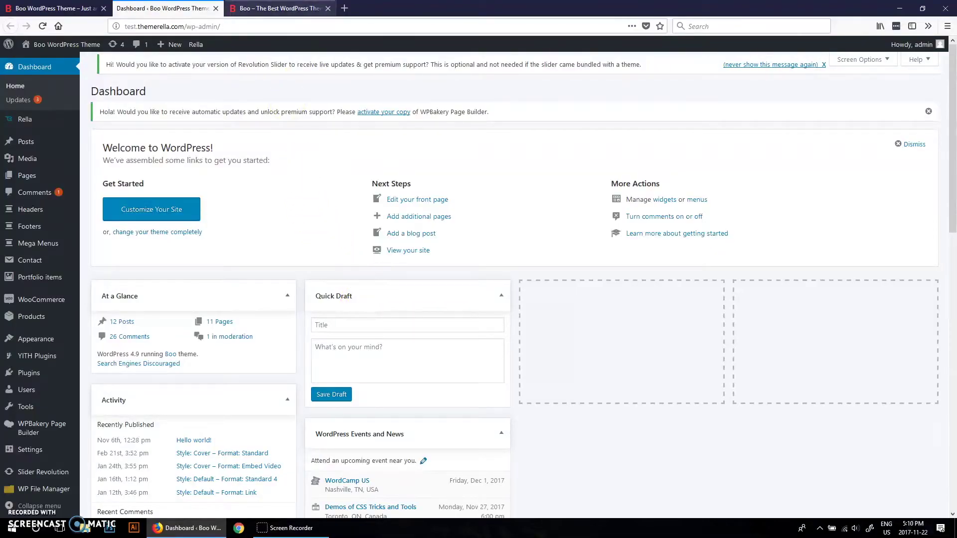
Step: View the Boo theme's live front page and its category and video mega menu
click(273, 8)
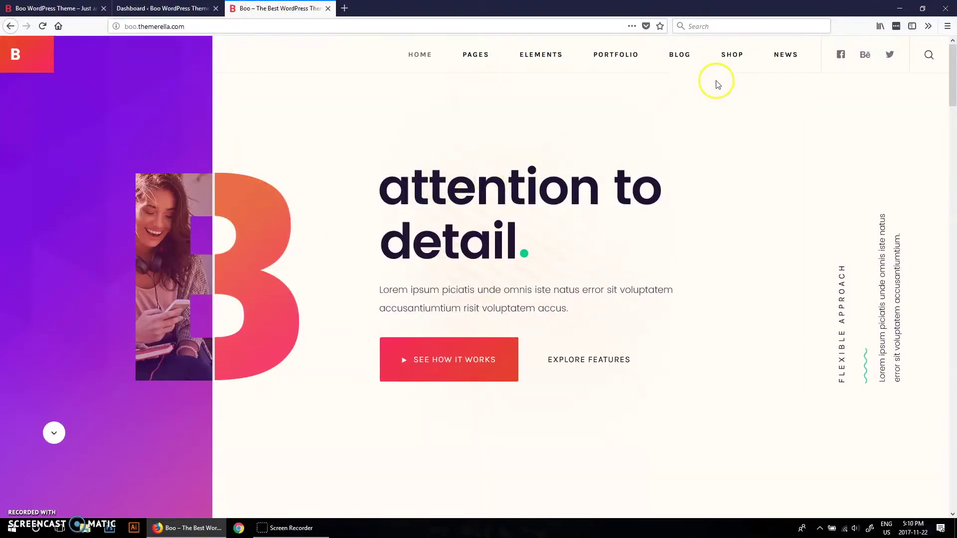
mouse_move(786, 54)
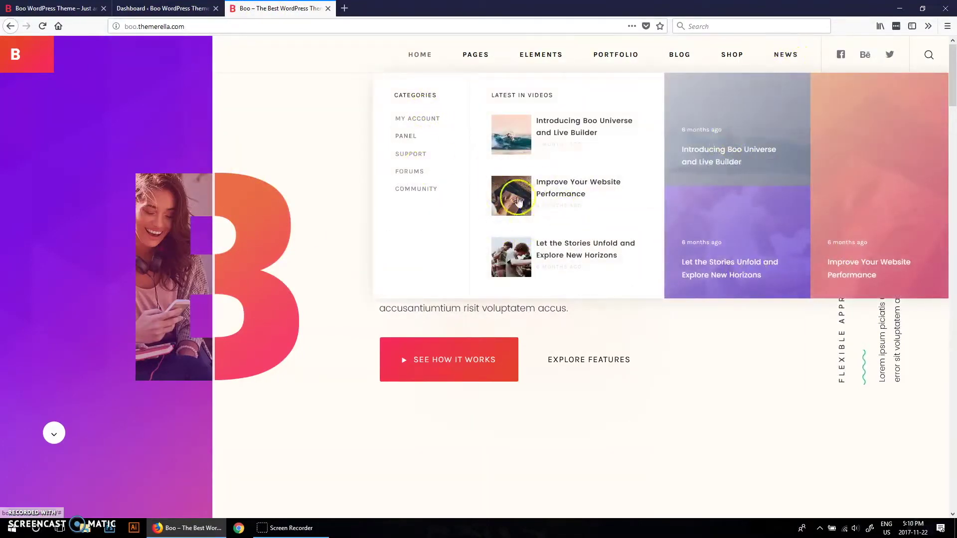
Step: Back in the dashboard, start a new mega menu and name it 'Test 1'
click(172, 9)
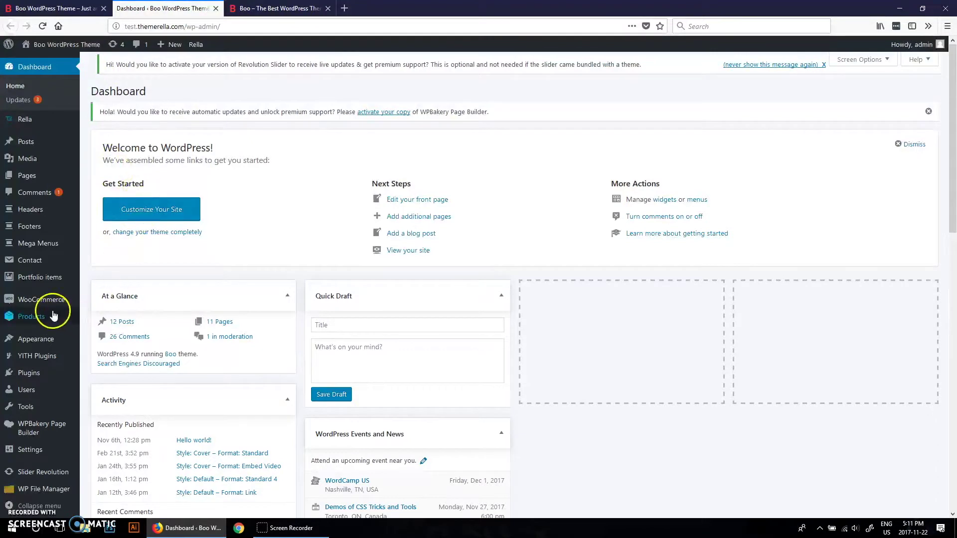
mouse_move(37, 243)
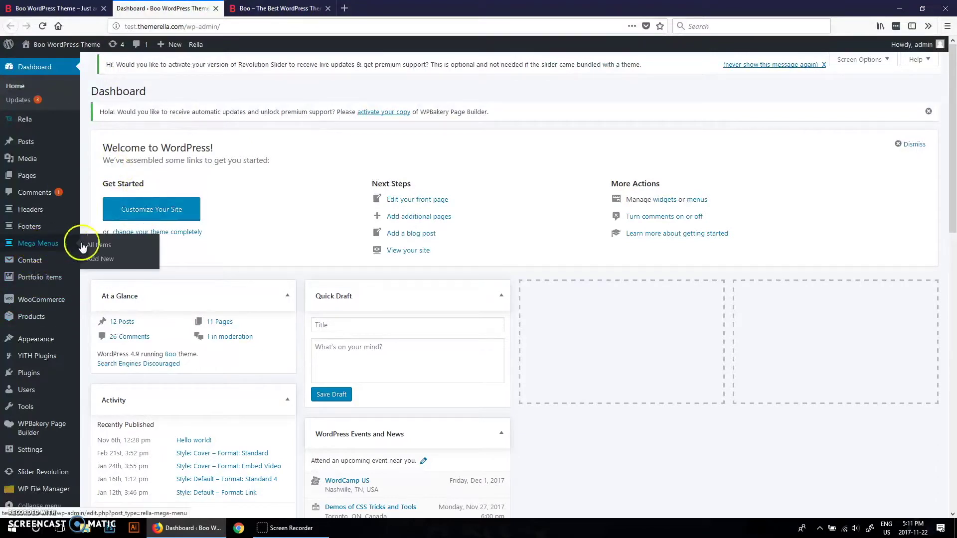
click(97, 259)
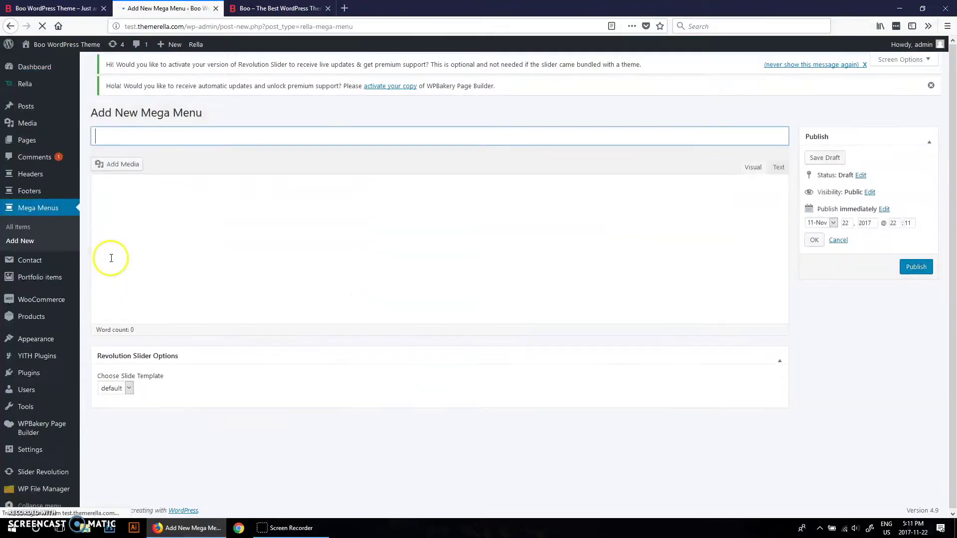
click(143, 144)
text(Test 1)
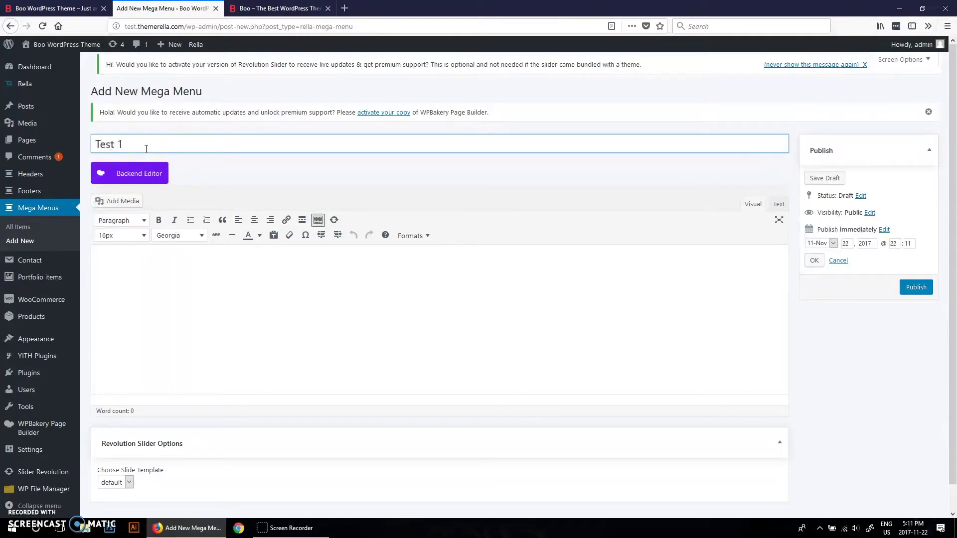
Step: Switch Test 1's empty content to the WPBakery backend editor and show the element catalogue
click(150, 262)
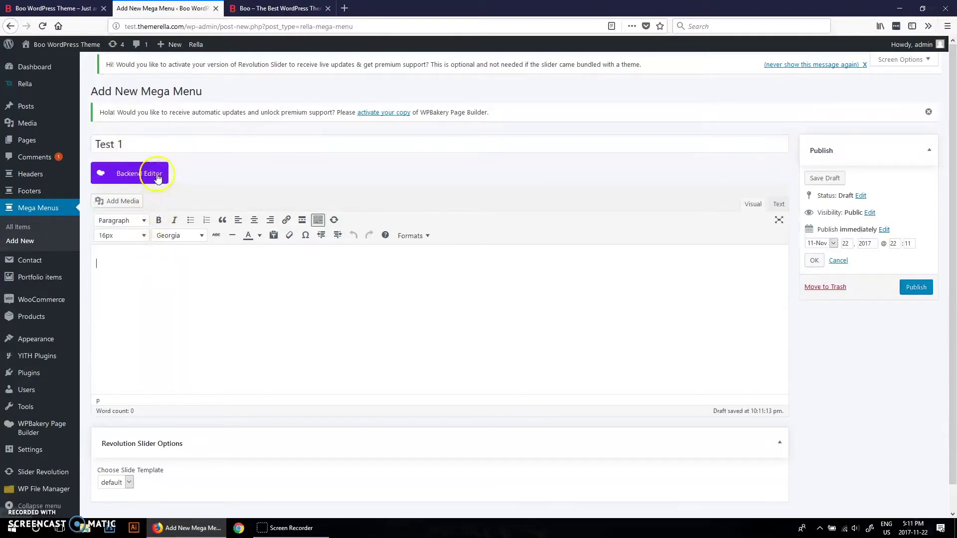
click(139, 174)
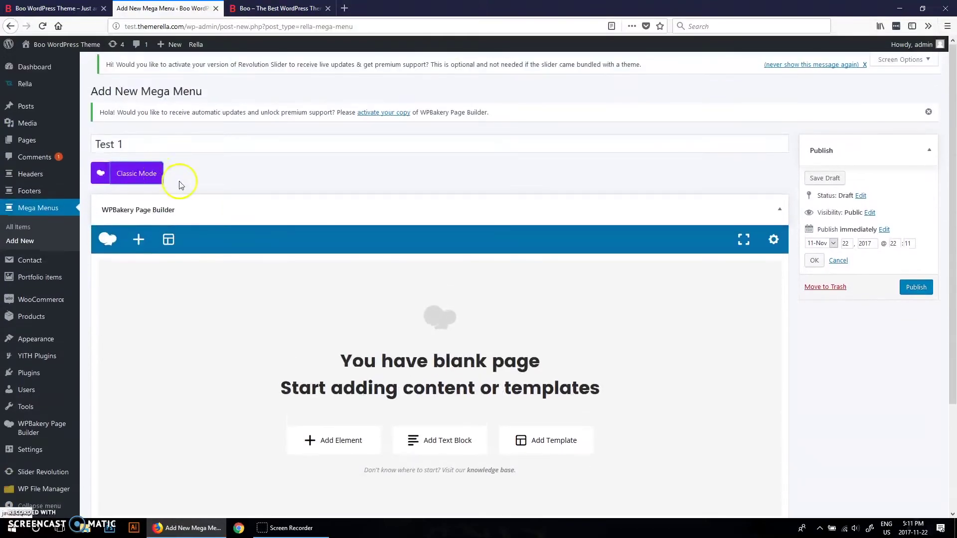
scroll(314, 214, down, 2)
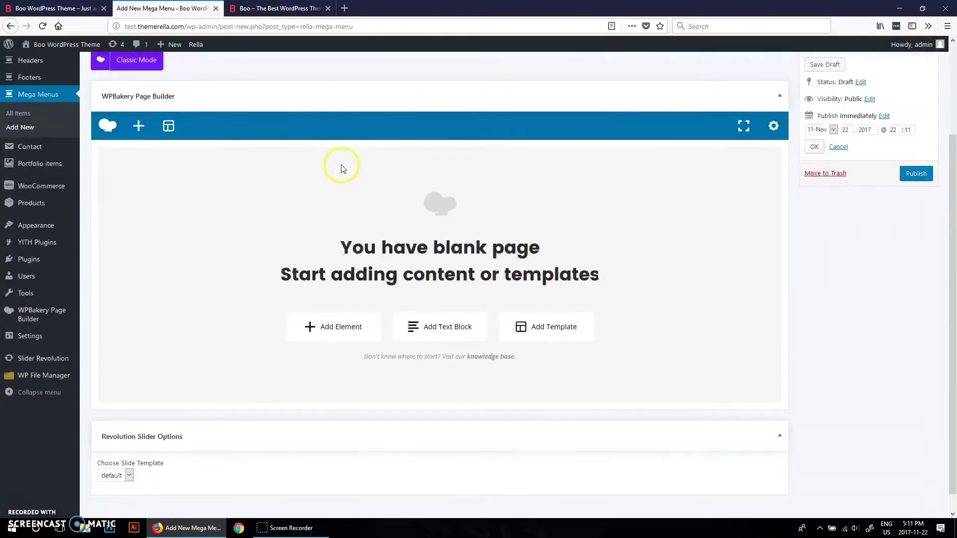
click(344, 330)
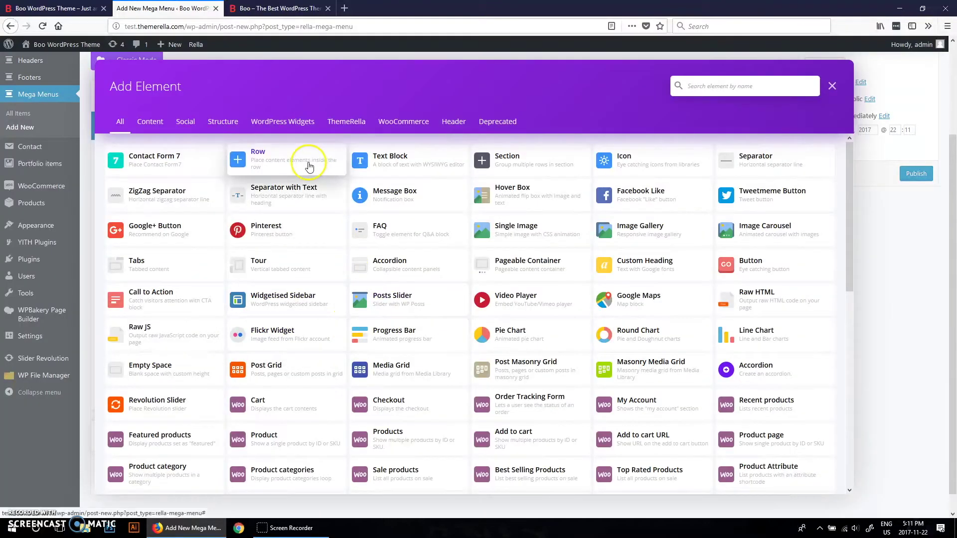
Step: Add a row and give it a 1/2 + 1/2 two-column layout
click(309, 164)
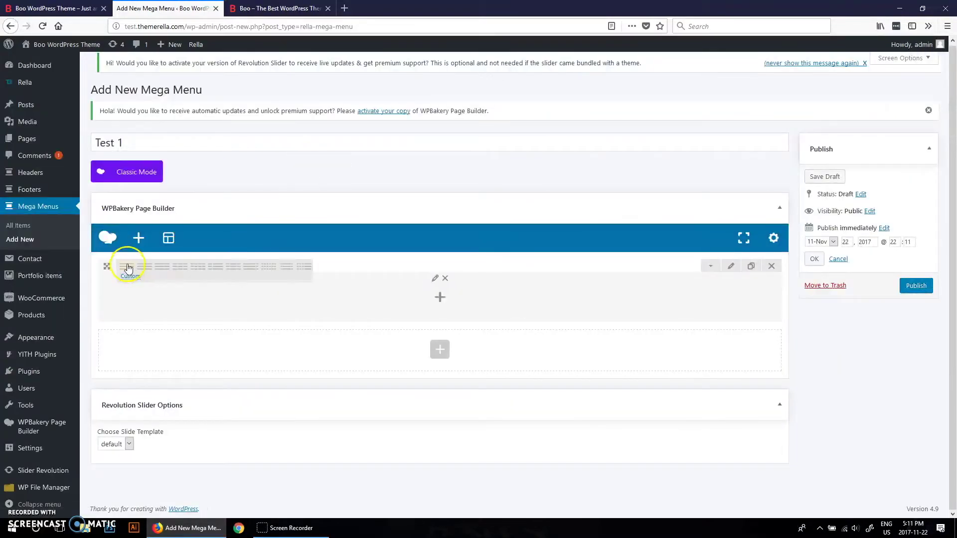
click(180, 272)
click(275, 8)
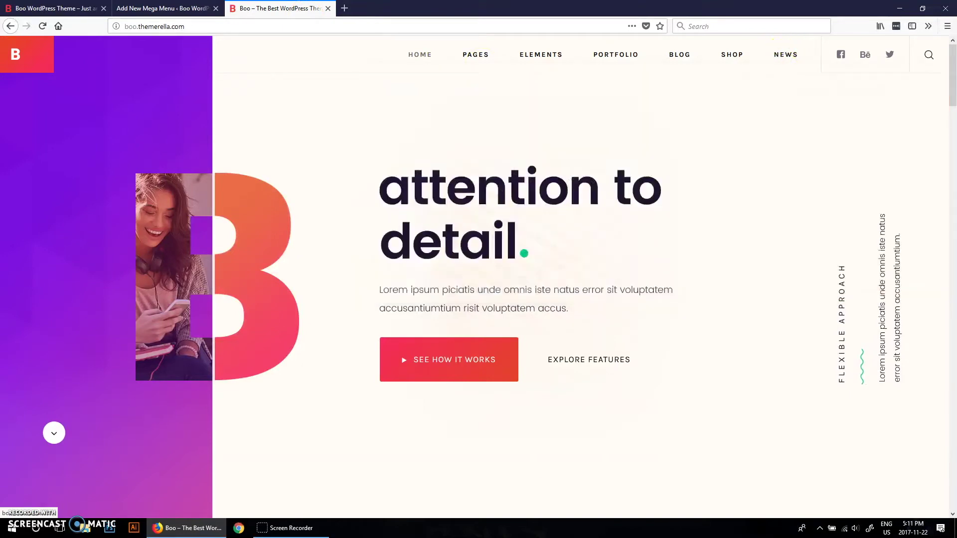
click(165, 8)
mouse_move(106, 266)
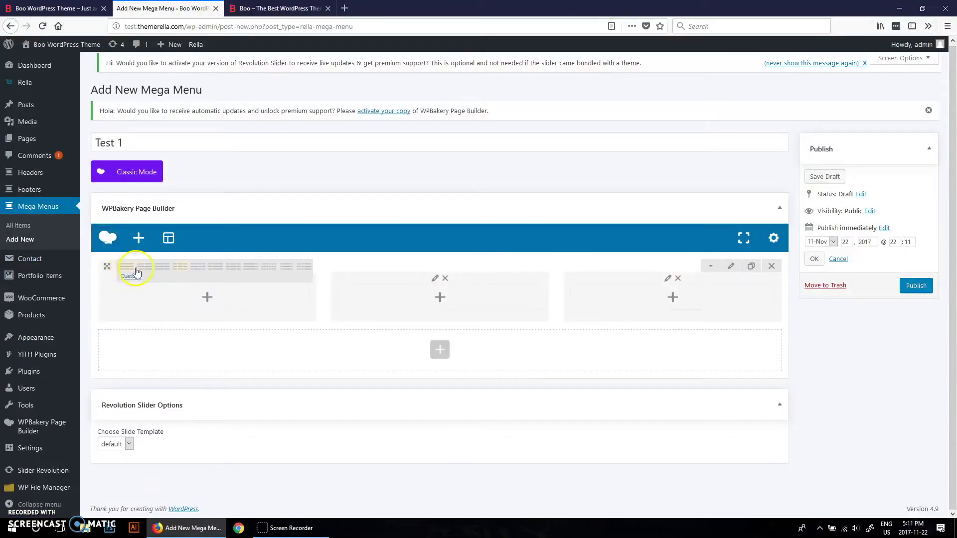
click(136, 271)
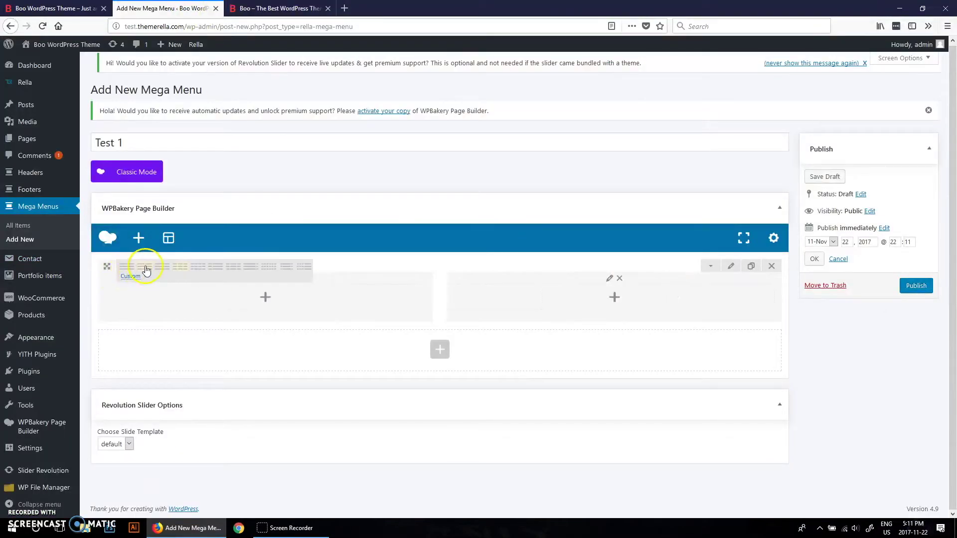
Step: Put a Latest Posts element in the right column: Masonry in Menu style, 3 total items
click(615, 300)
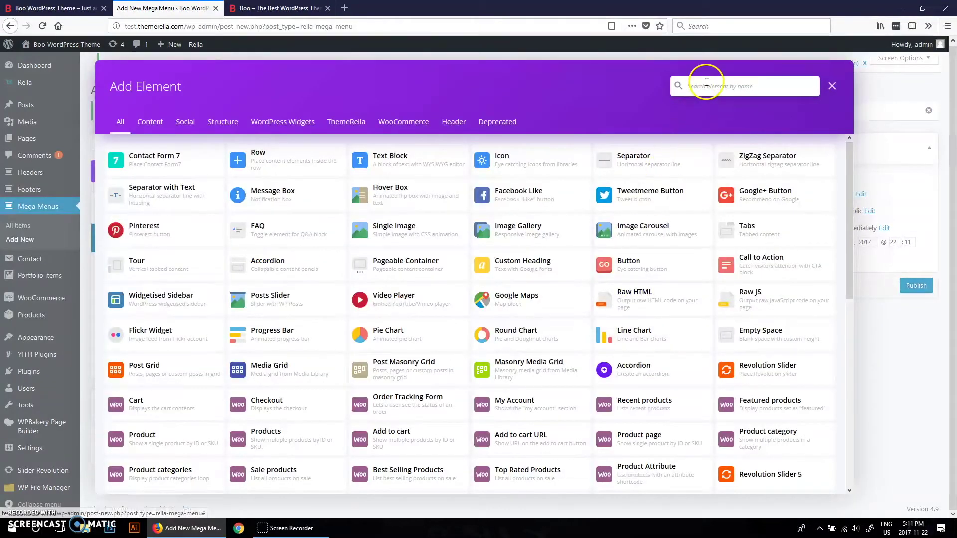
click(730, 85)
text(la)
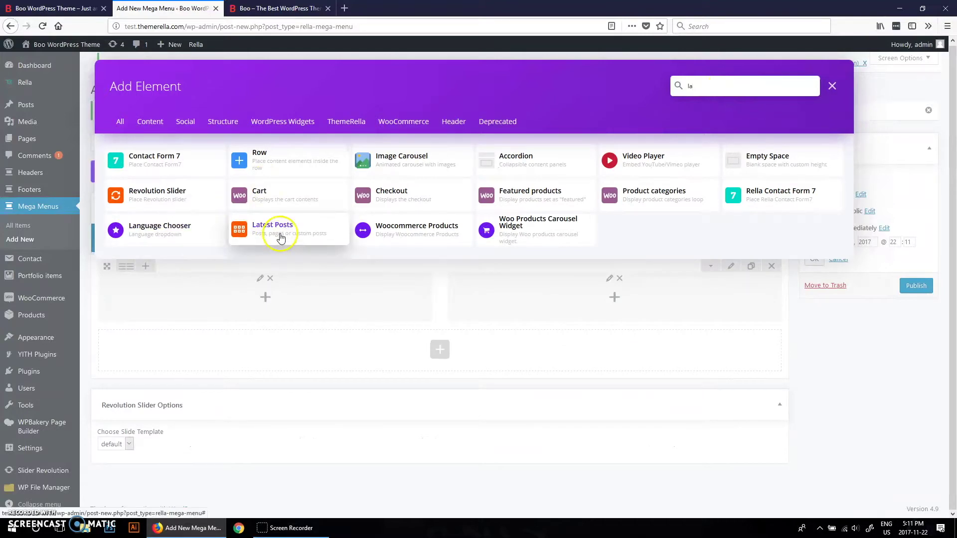
click(281, 238)
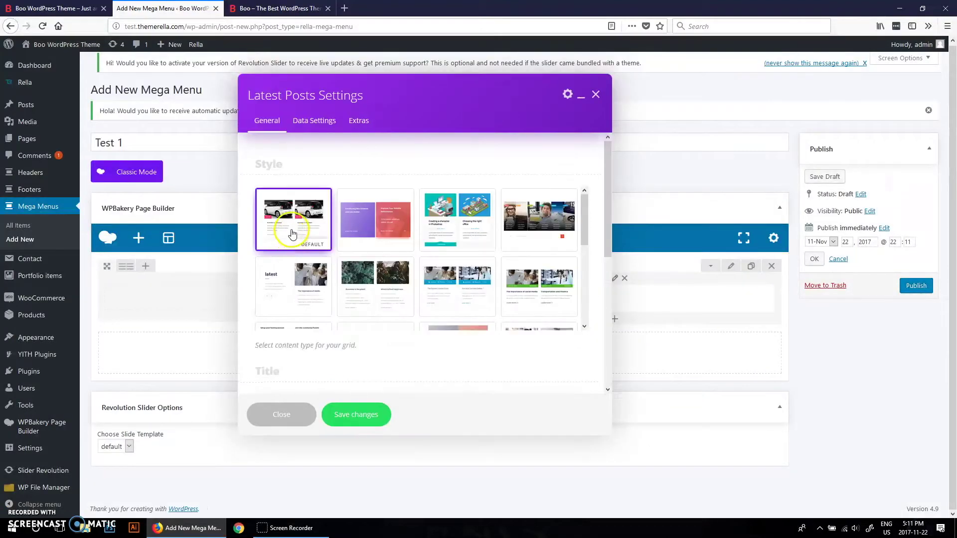
scroll(309, 227, down, 2)
click(454, 228)
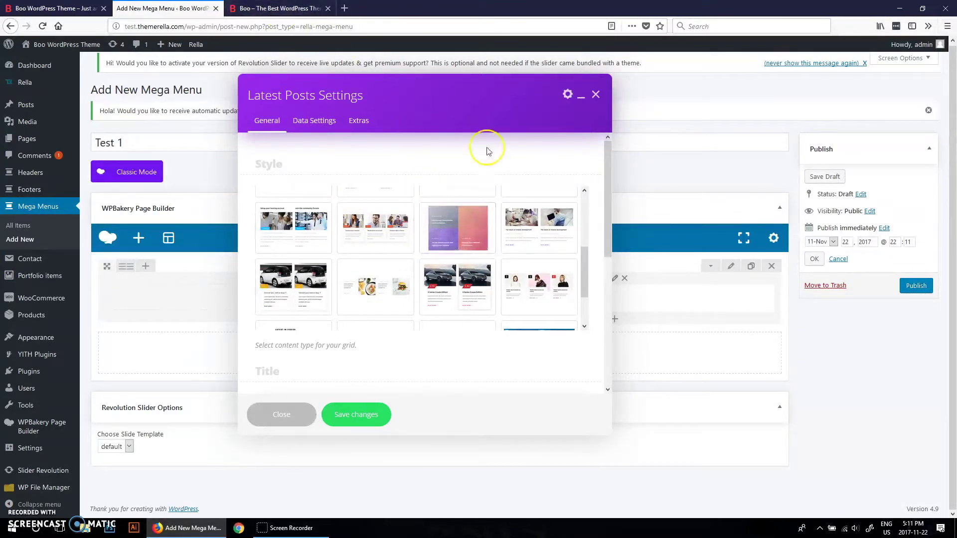
click(462, 223)
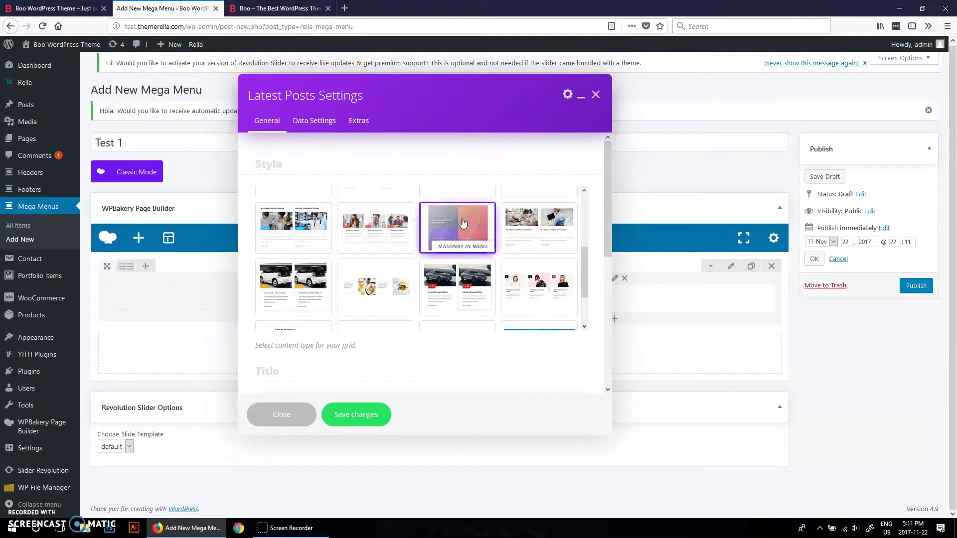
scroll(450, 239, down, 3)
scroll(396, 315, down, 3)
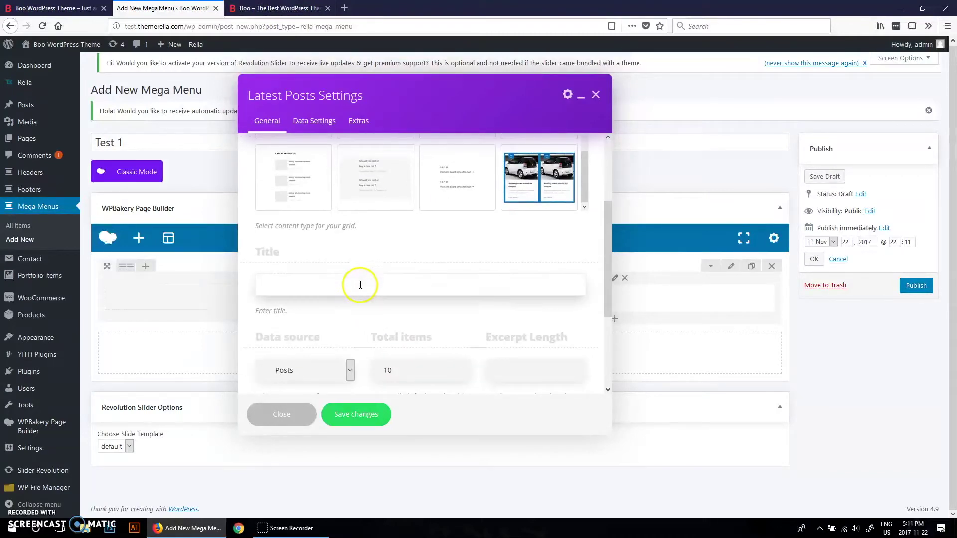
scroll(372, 299, down, 2)
scroll(396, 262, up, 4)
scroll(372, 266, down, 4)
scroll(372, 266, down, 2)
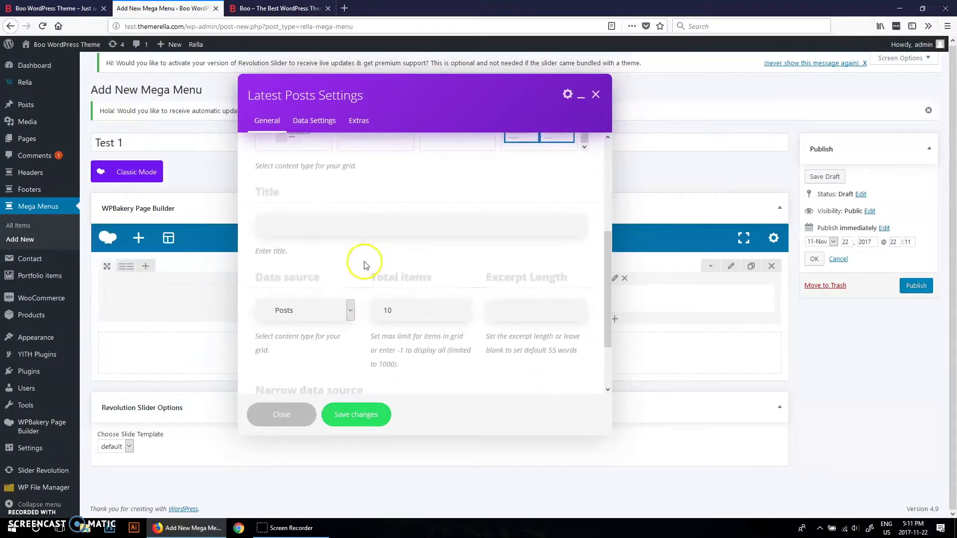
double_click(387, 251)
text(3)
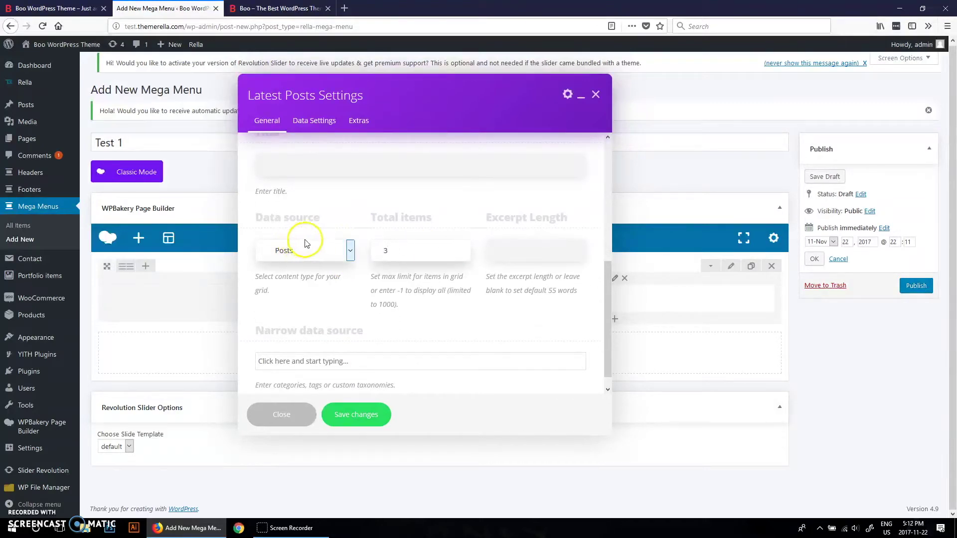
scroll(438, 246, down, 1)
scroll(418, 245, up, 4)
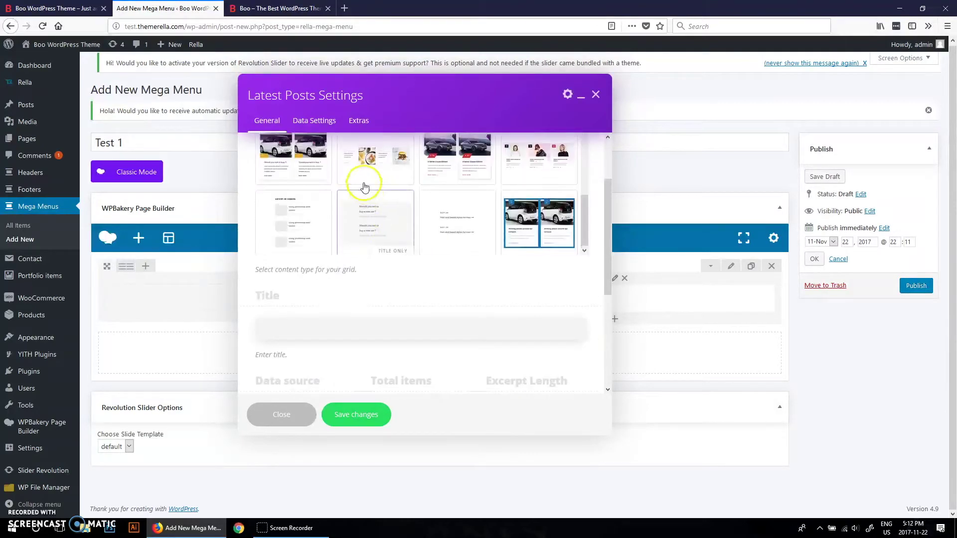
click(314, 121)
scroll(377, 235, down, 3)
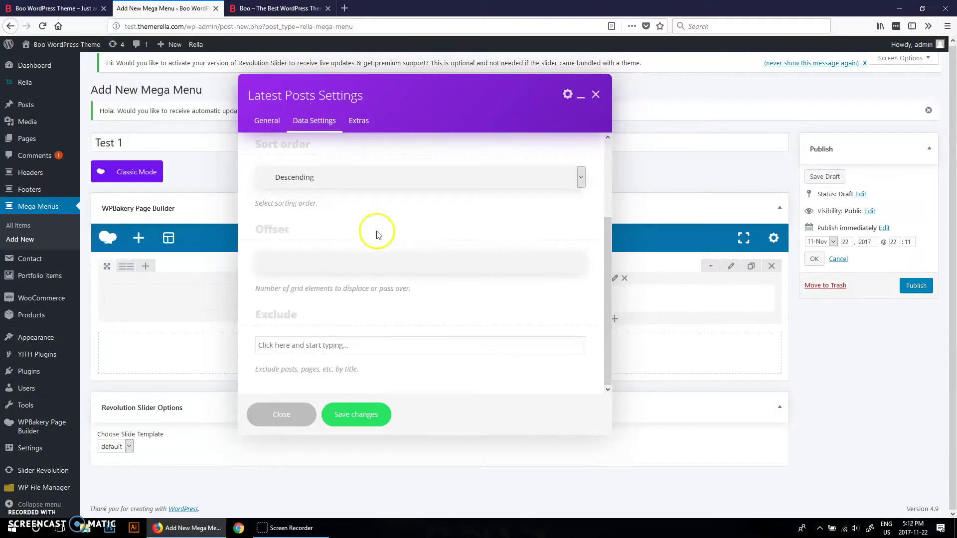
click(359, 122)
Step: Save the right column's Latest Posts and add another Latest Posts to the left column
click(356, 415)
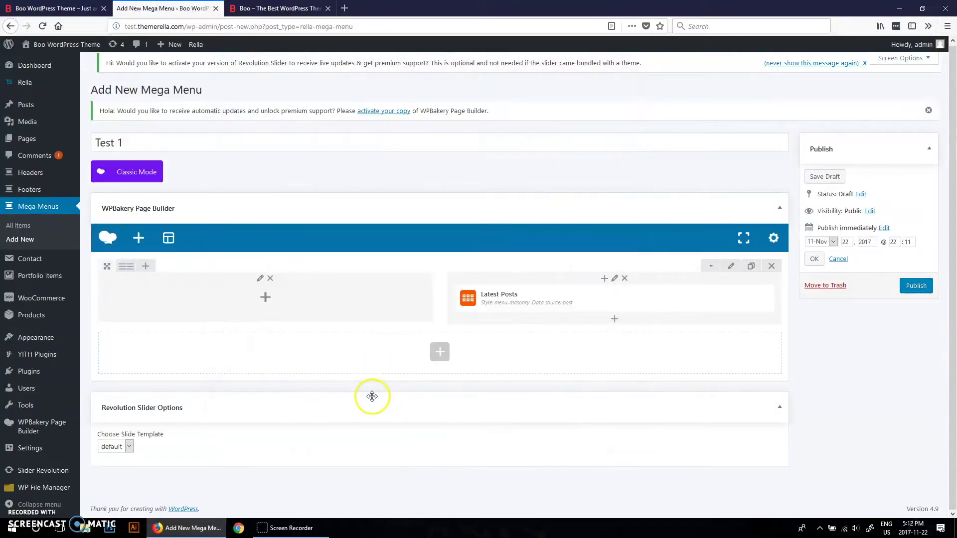
click(257, 299)
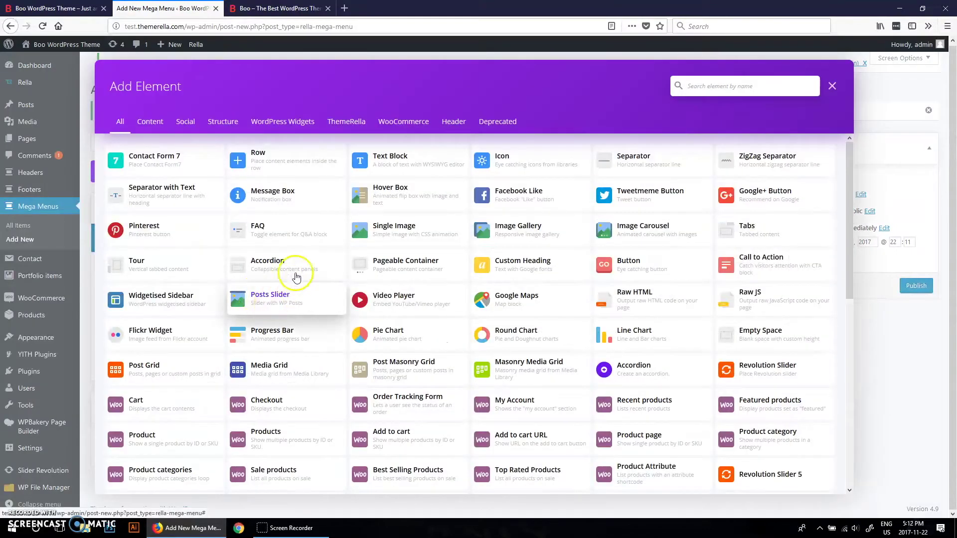
click(716, 85)
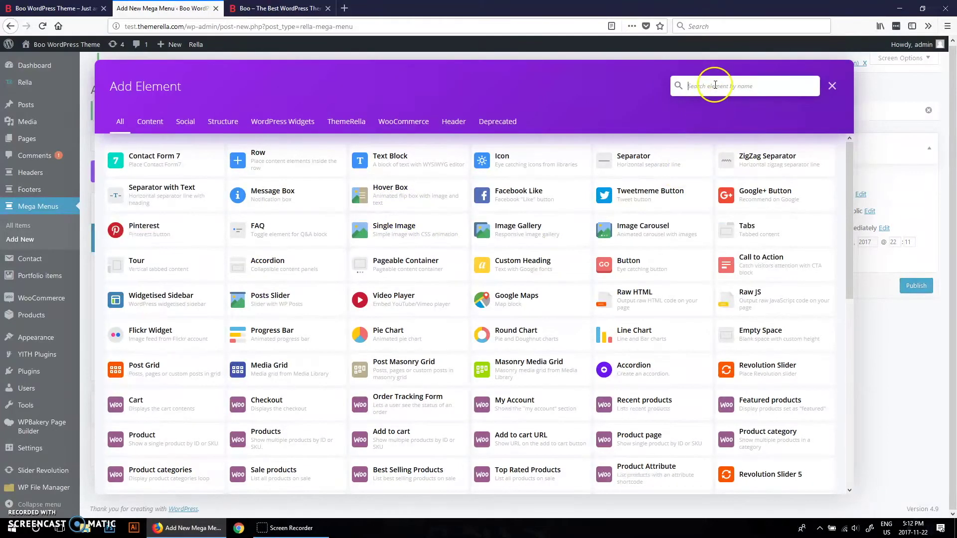
text(latest)
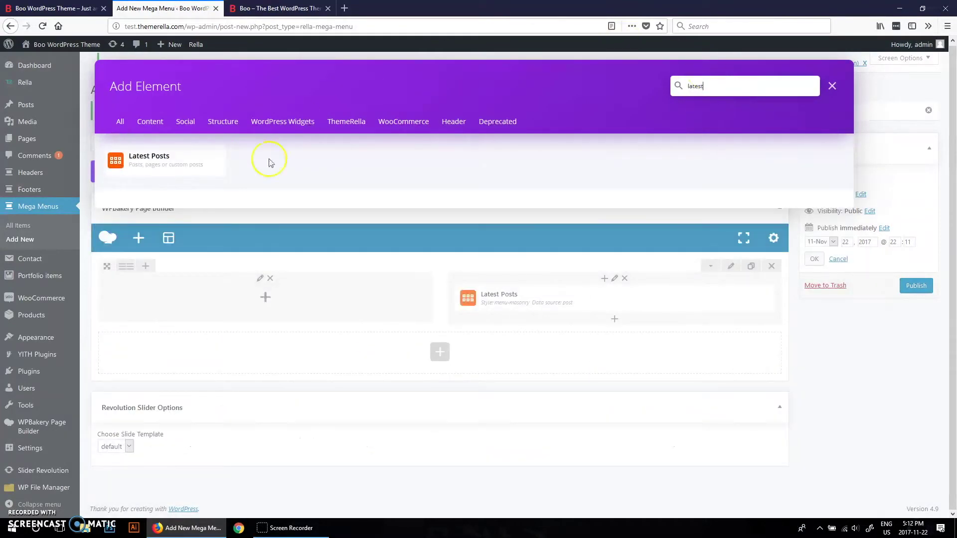
click(187, 160)
click(279, 9)
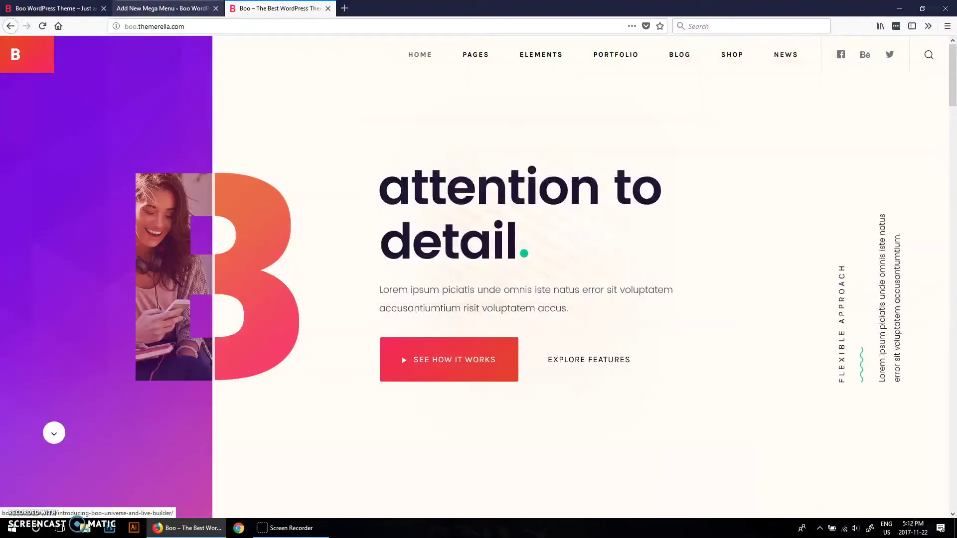
click(162, 9)
scroll(436, 219, down, 3)
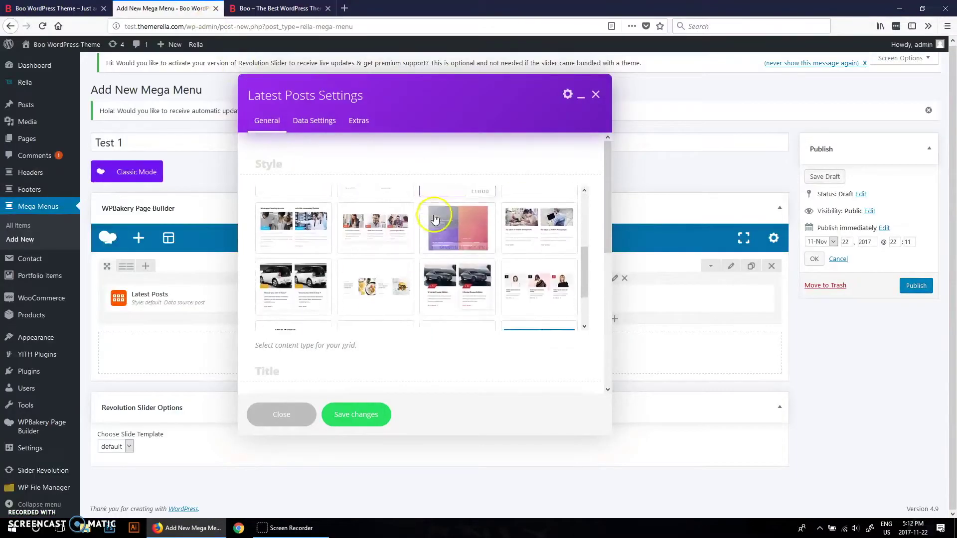
scroll(436, 219, down, 3)
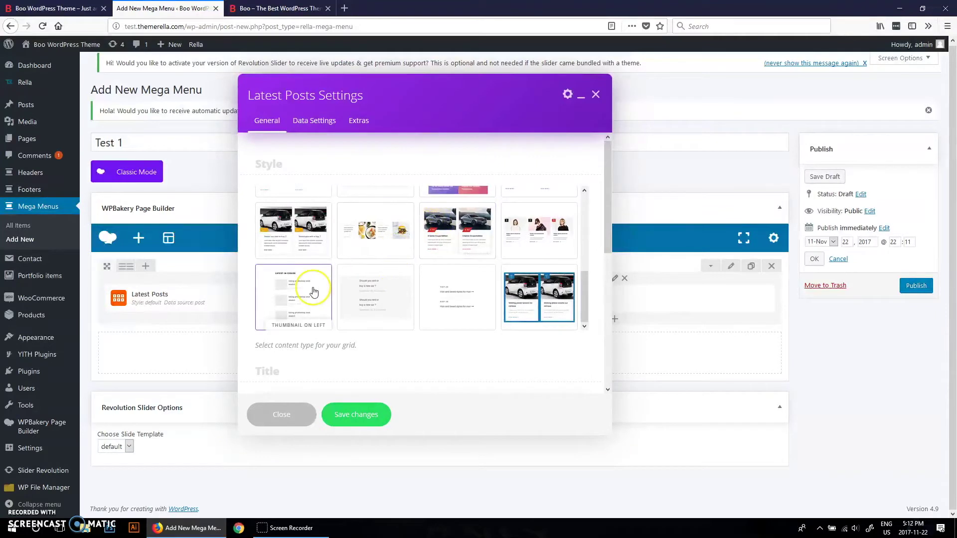
Step: Set the left Latest Posts to Thumbnail on left, titled 'Latest', with 3 items, and save
click(314, 292)
scroll(341, 344, down, 2)
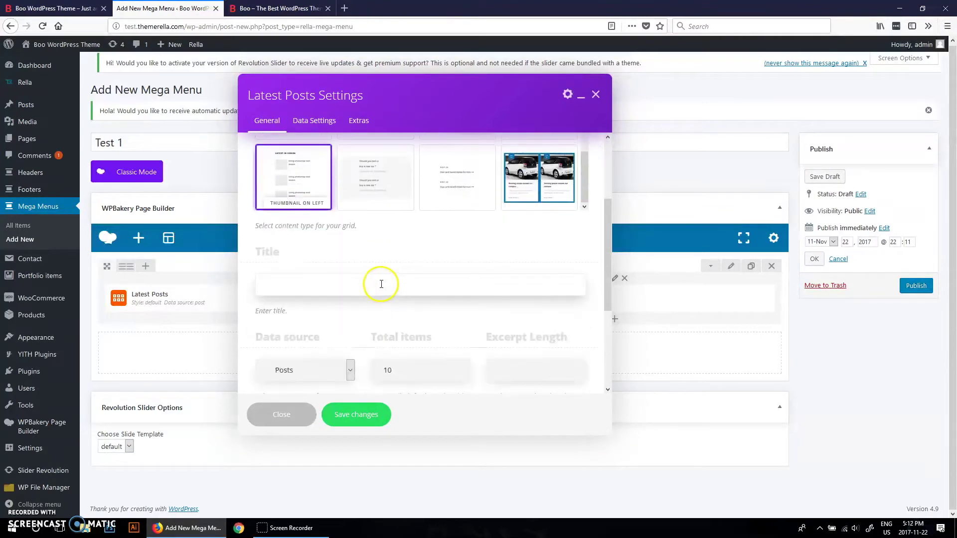
click(319, 292)
text(atest)
scroll(392, 310, down, 1)
click(392, 310)
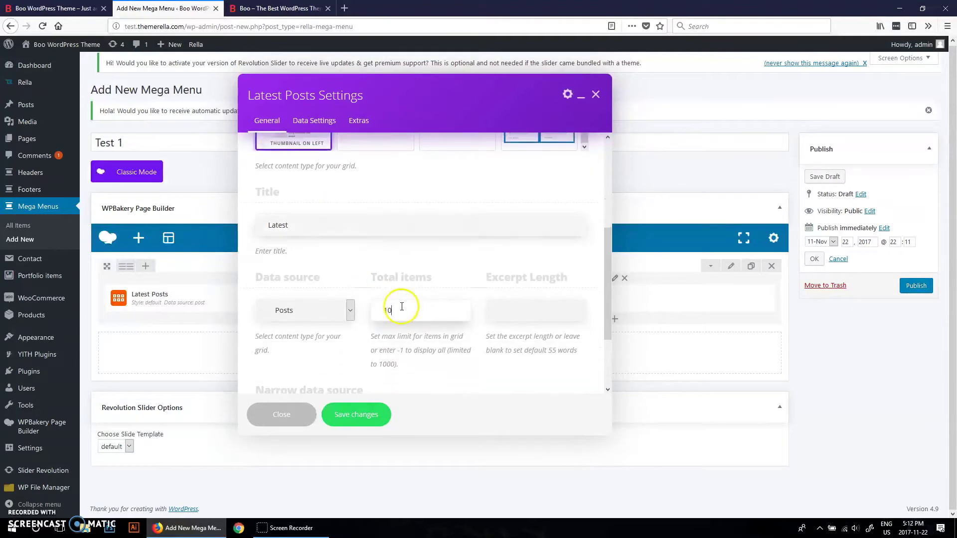
scroll(359, 262, up, 1)
click(277, 8)
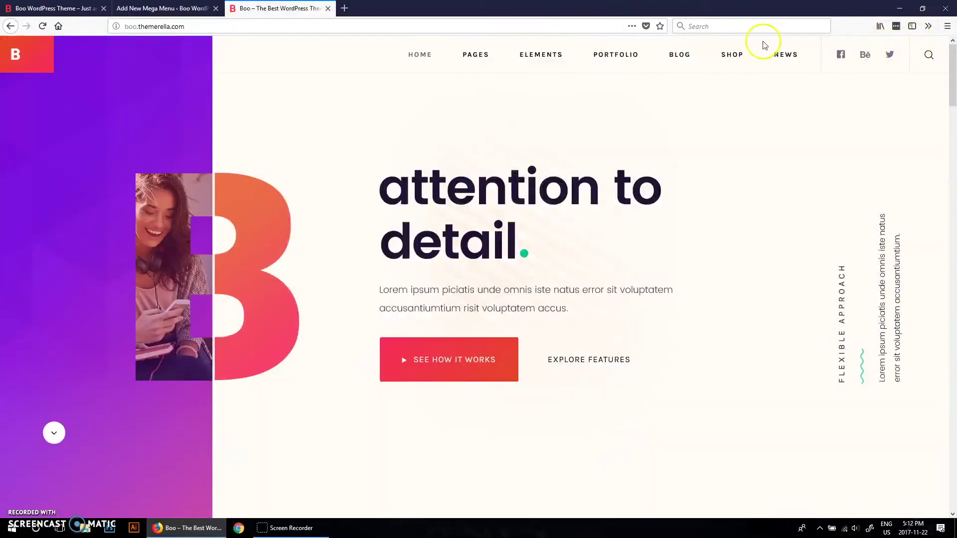
click(161, 8)
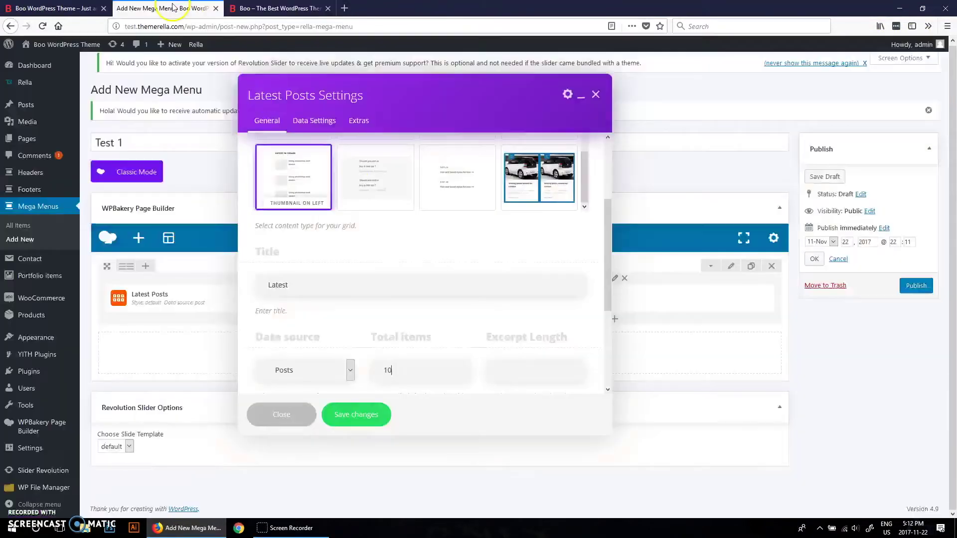
text(3)
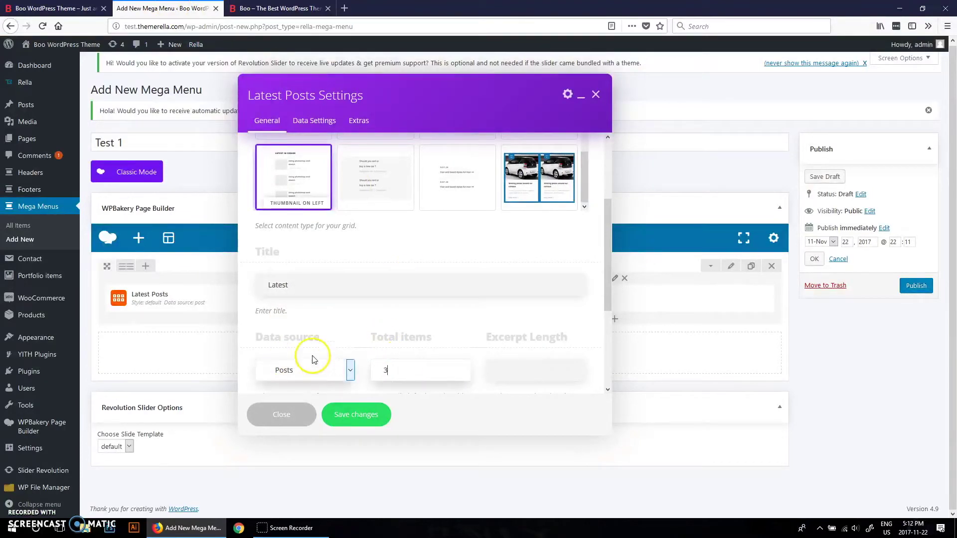
scroll(425, 251, down, 2)
scroll(425, 251, down, 1)
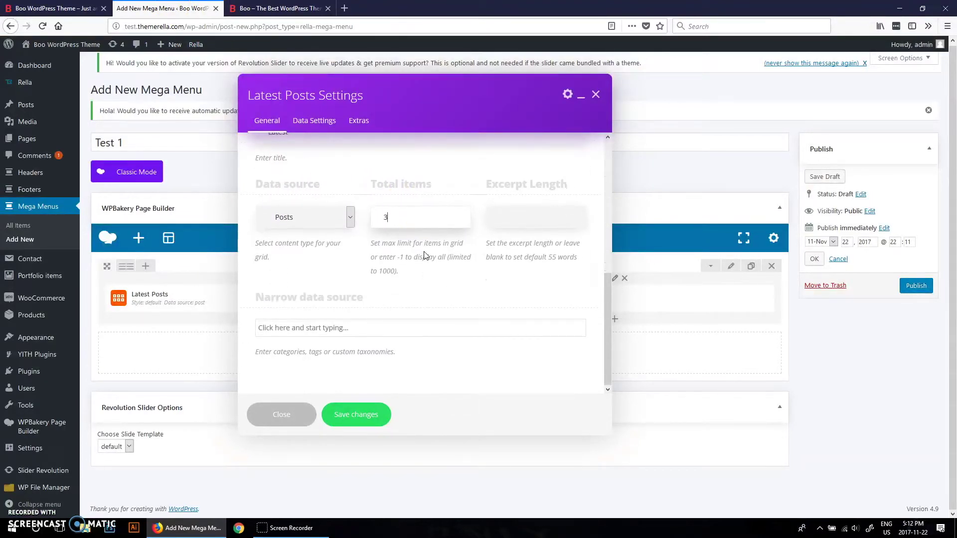
scroll(424, 251, up, 5)
scroll(329, 127, up, 2)
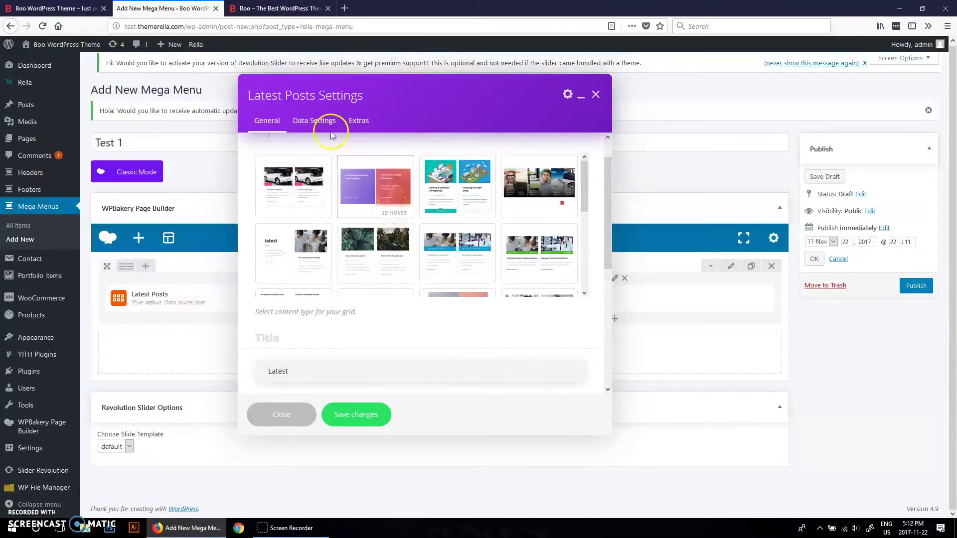
click(358, 413)
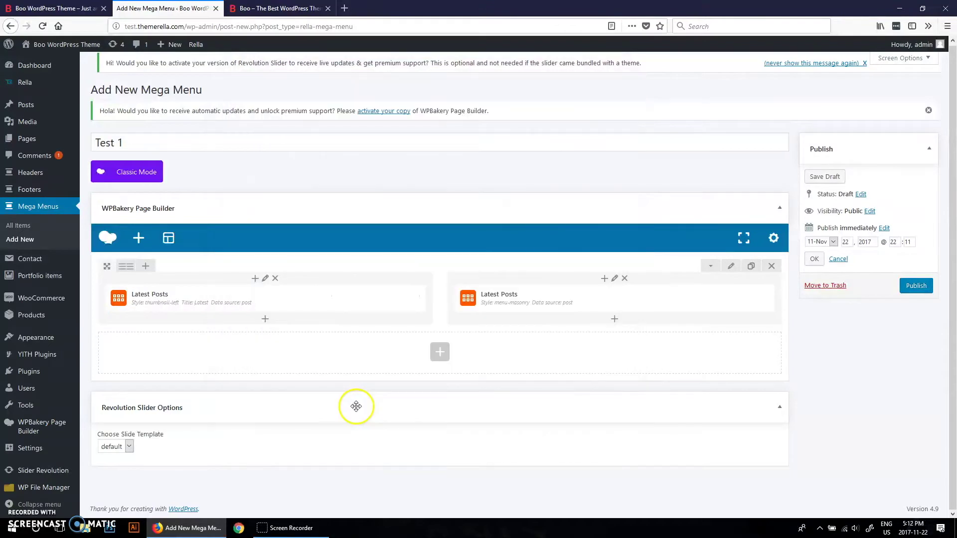
Step: Publish the Test 1 mega menu, glance at the live site, and return to its editor
click(917, 286)
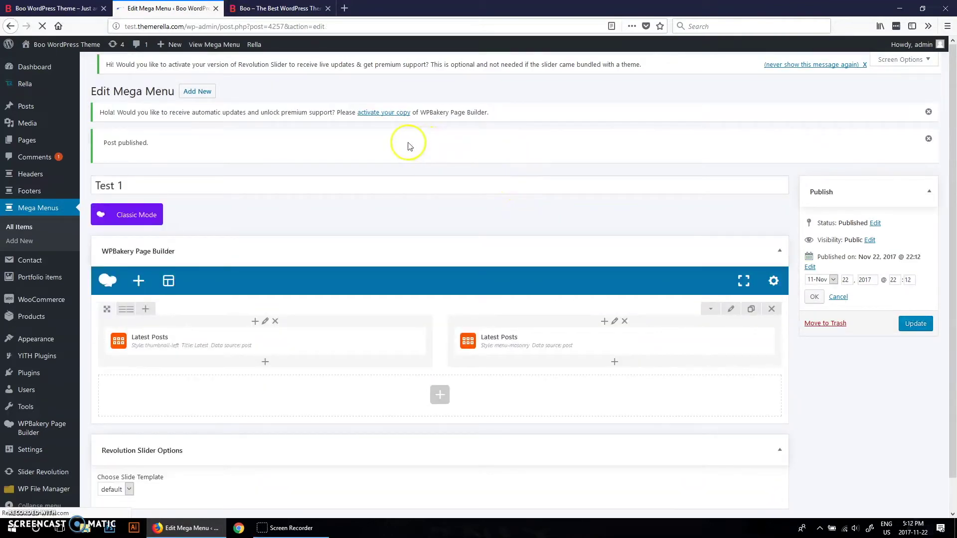
key(ctrl+shift+Tab)
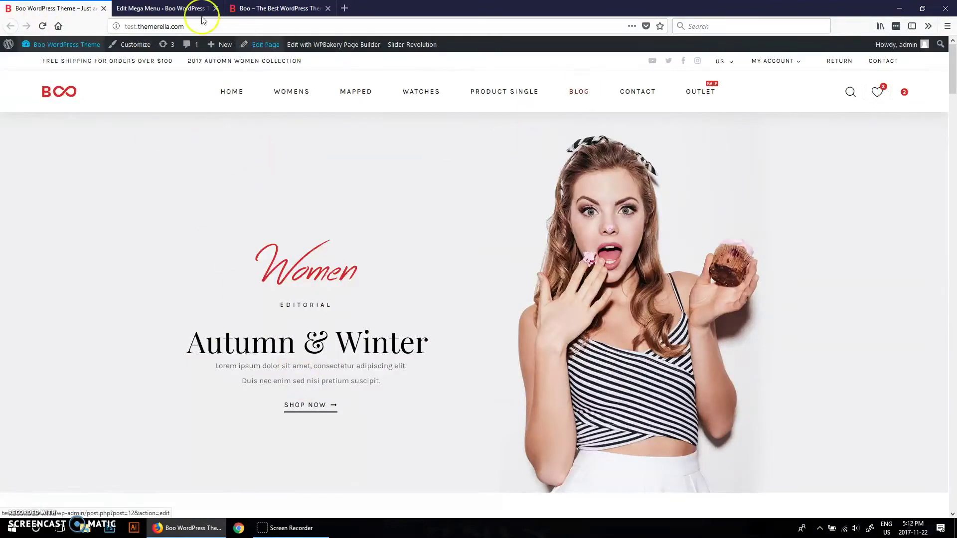
click(161, 8)
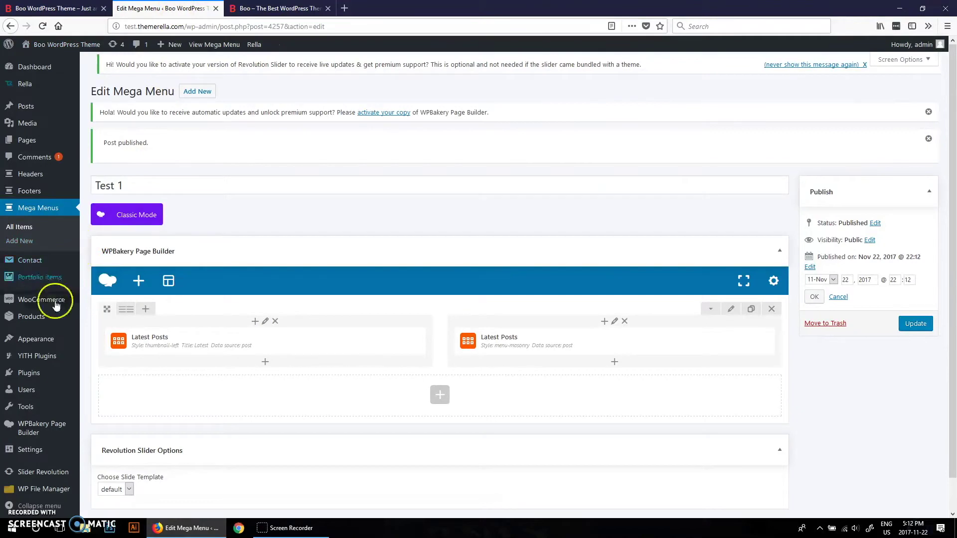
mouse_move(35, 339)
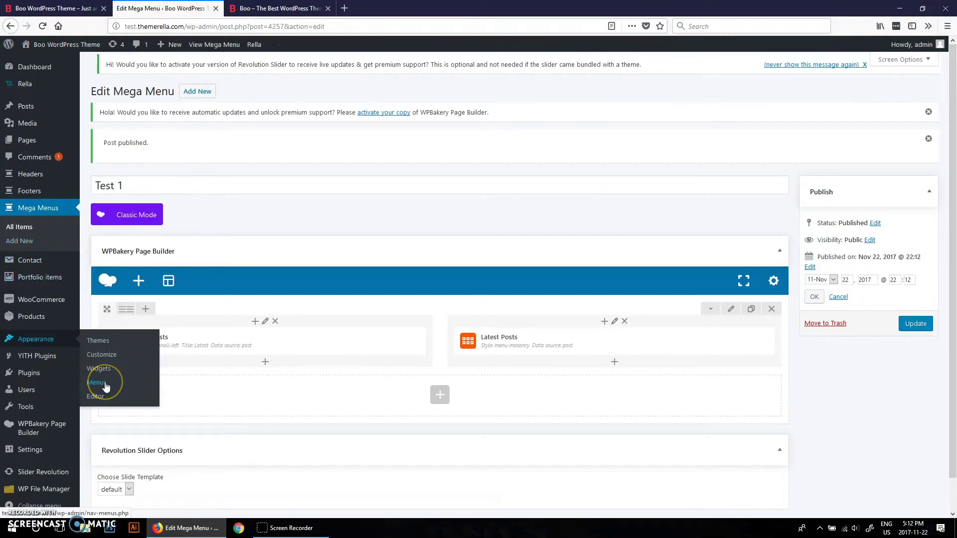
Step: In Menus, assign the Test 1 mega menu to the Blog item, save the Header Menu, and view the live site
middle_click(97, 383)
click(262, 8)
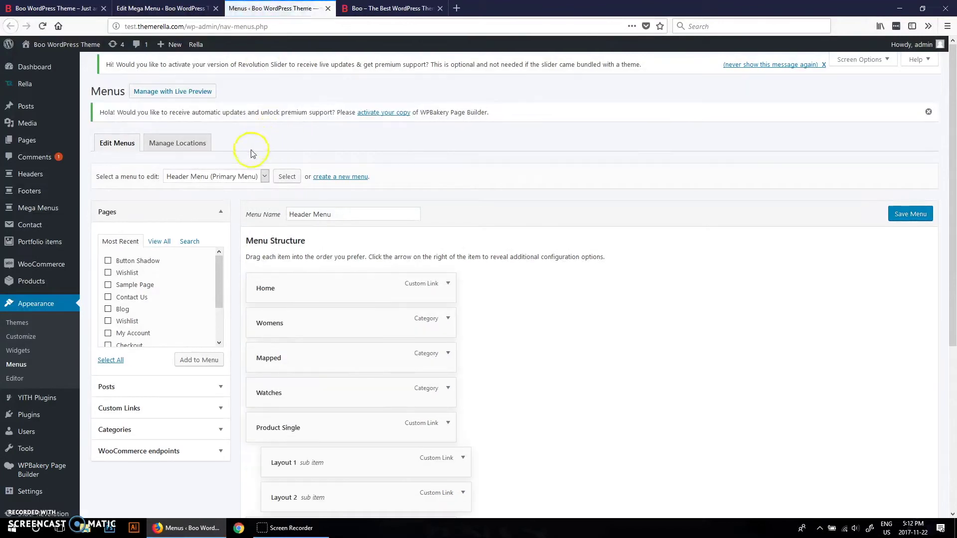
scroll(300, 247, down, 3)
scroll(337, 247, down, 2)
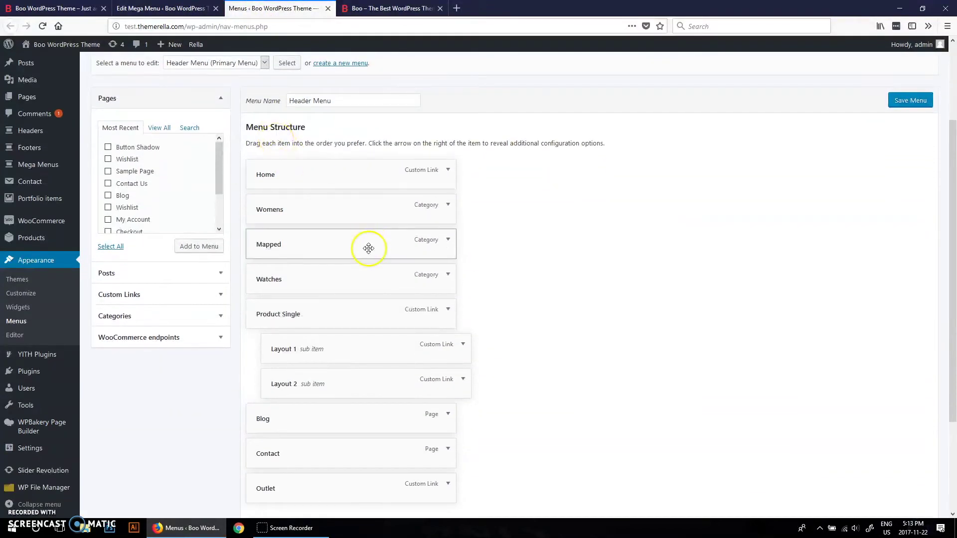
scroll(369, 247, down, 2)
scroll(369, 247, down, 1)
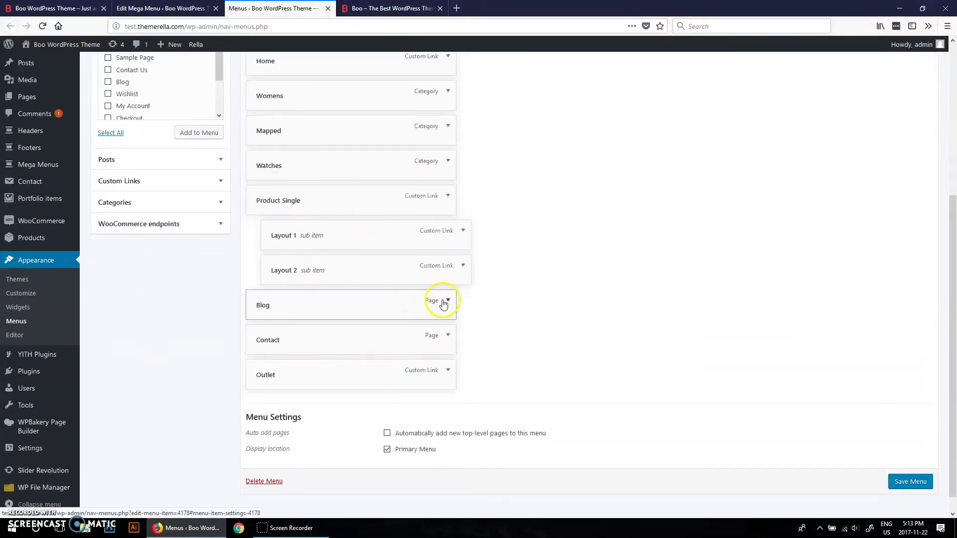
click(447, 304)
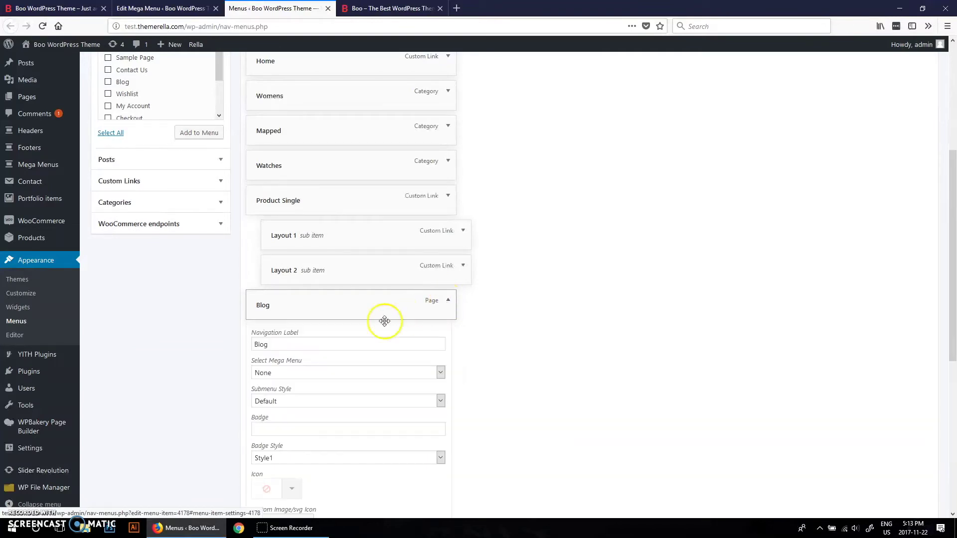
scroll(374, 322, down, 1)
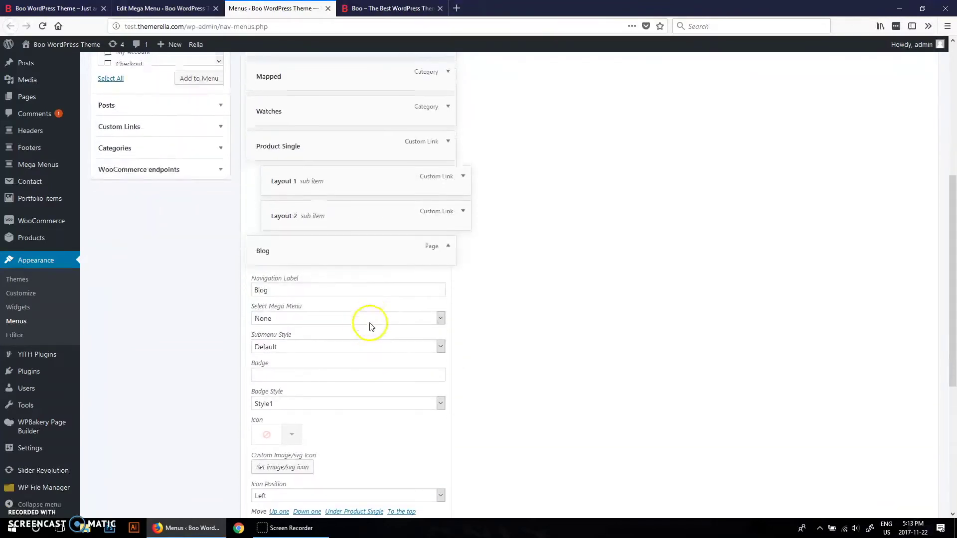
click(287, 317)
click(276, 340)
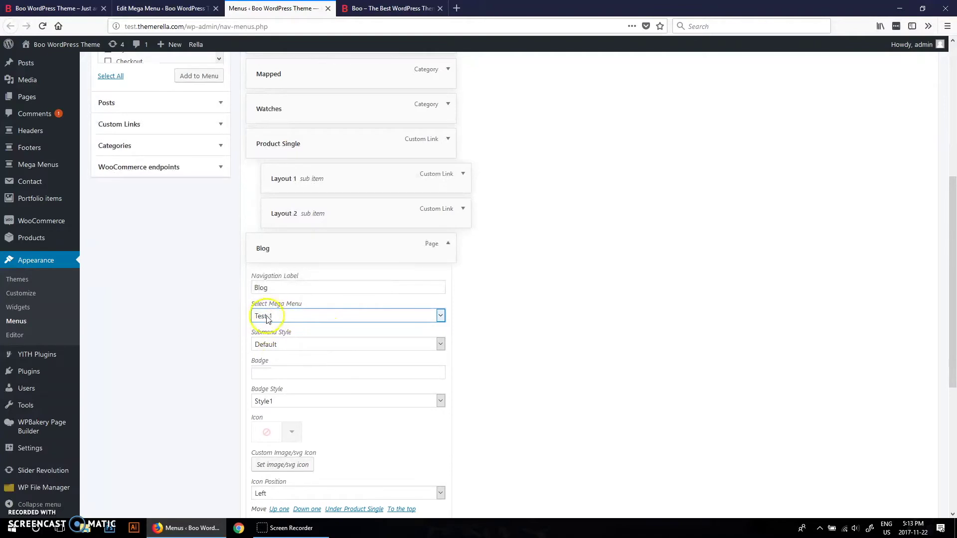
scroll(352, 344, down, 3)
scroll(427, 389, down, 2)
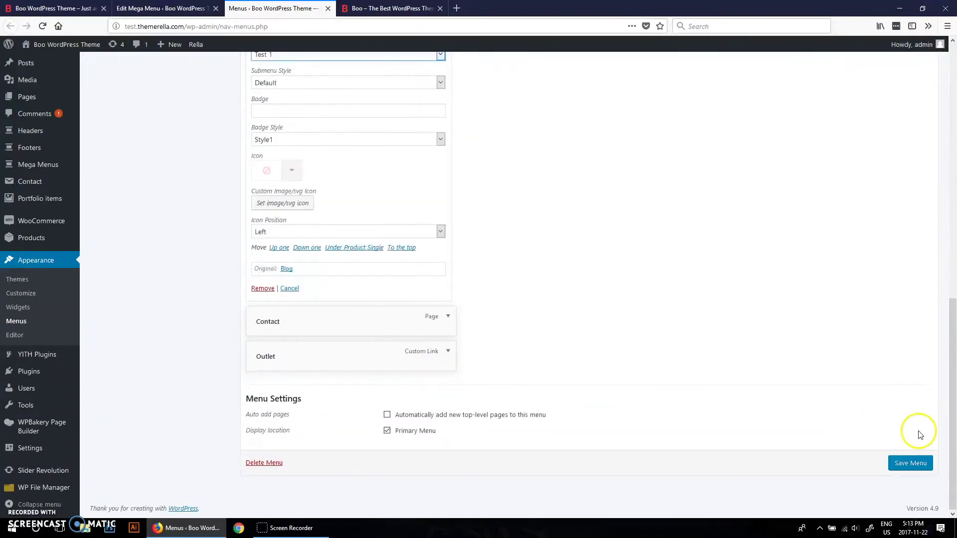
click(911, 463)
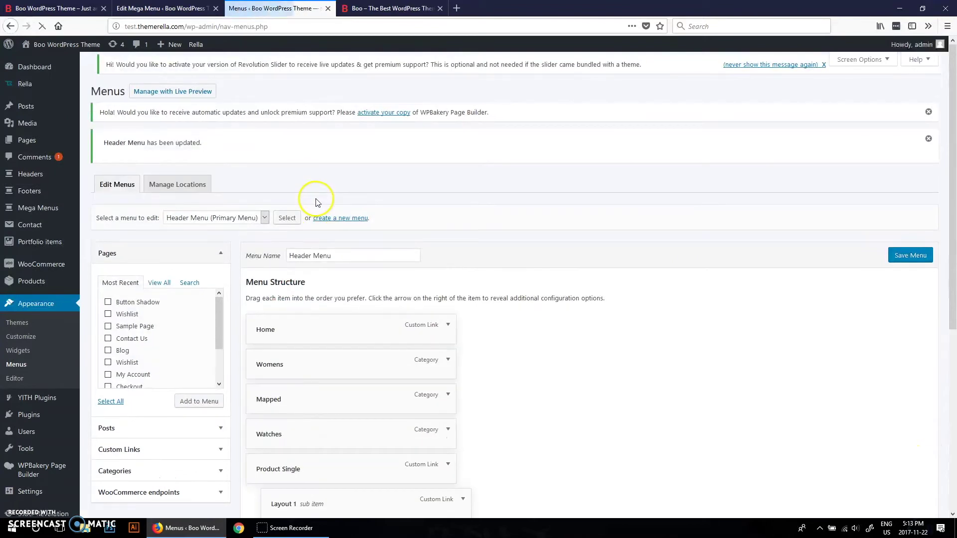
key(ctrl+shift+Tab)
key(ctrl+shift+Tab)
Step: Reload the live front page to preview Blog's new mega menu, then return to the editor
click(44, 27)
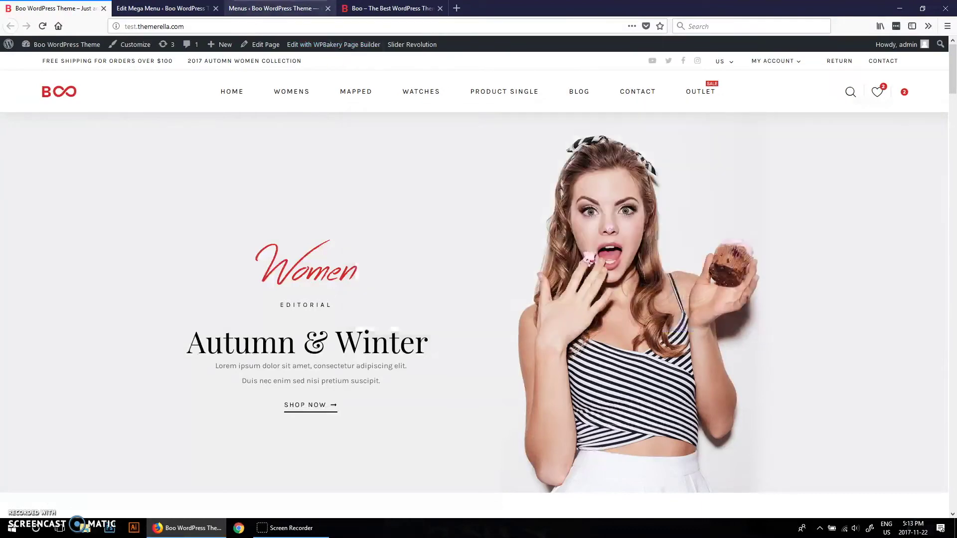
key(ctrl+Tab)
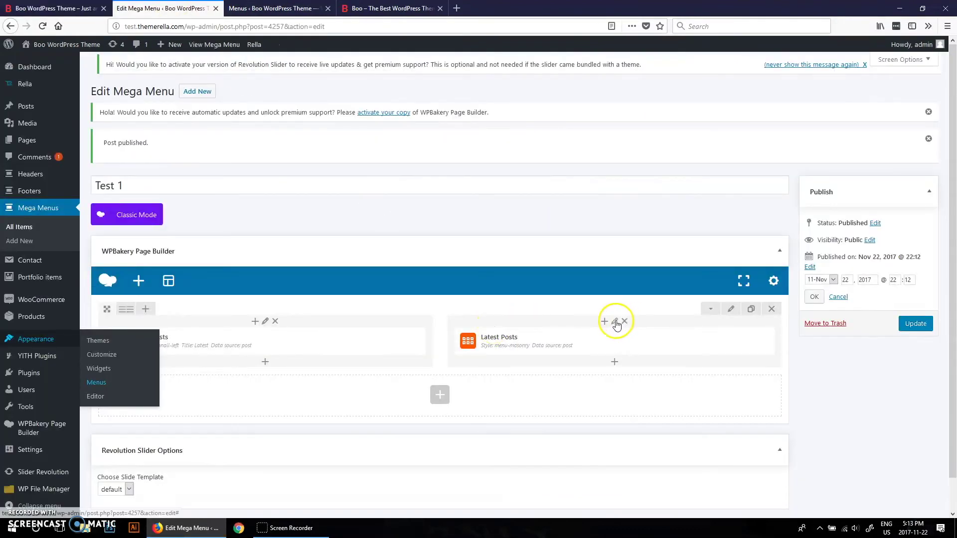
Step: Review and save the right column's Design Options, then update the Test 1 mega menu
click(616, 322)
click(329, 121)
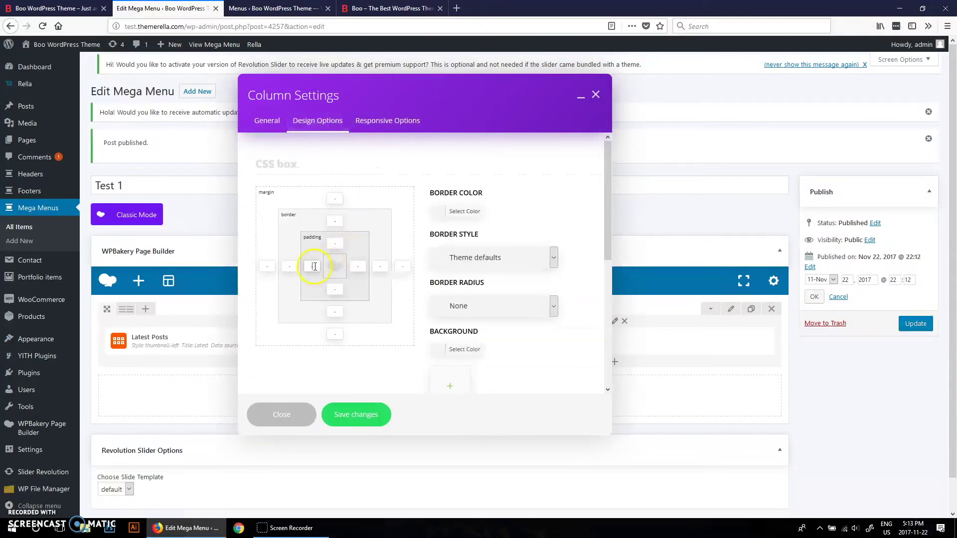
click(356, 414)
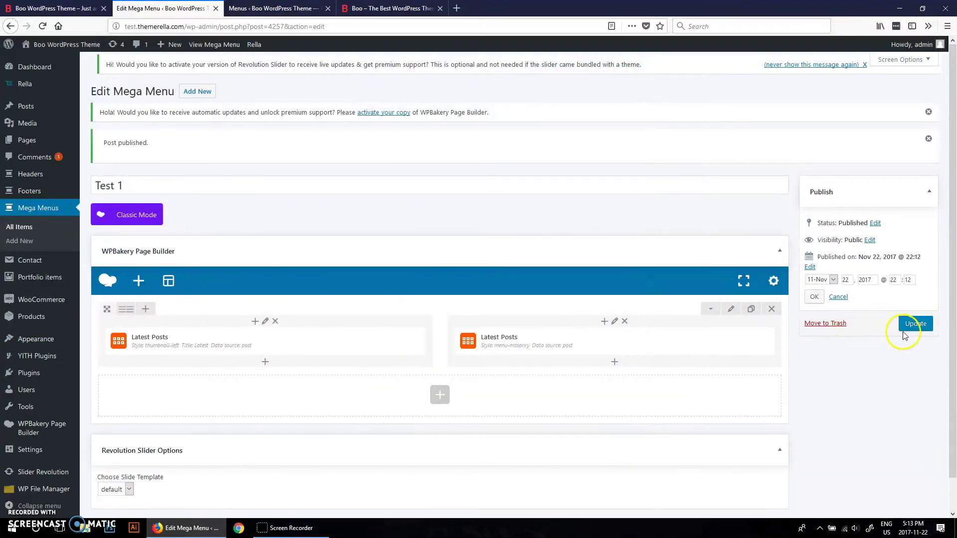
click(916, 323)
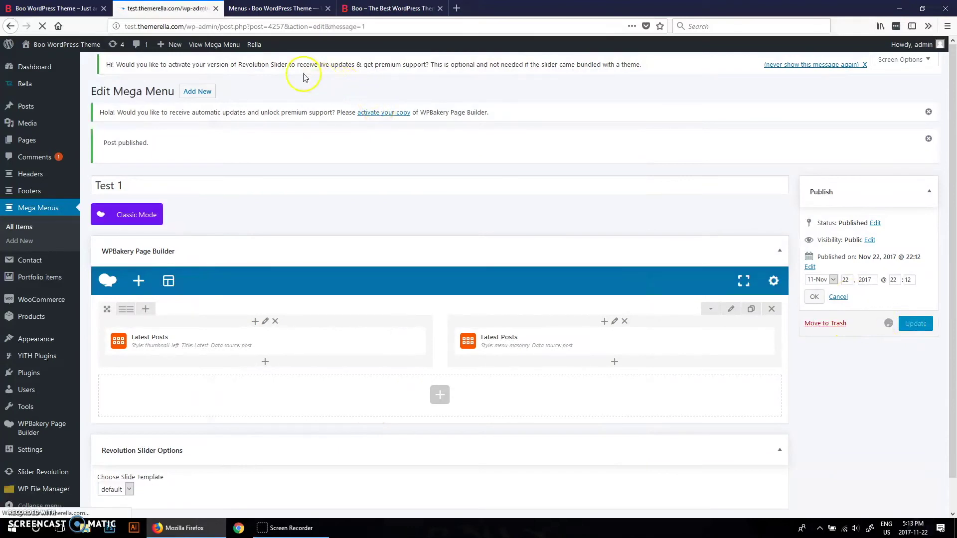
Step: Reload the live site to preview the saved Blog mega menu, then return to the Test 1 editor
click(52, 8)
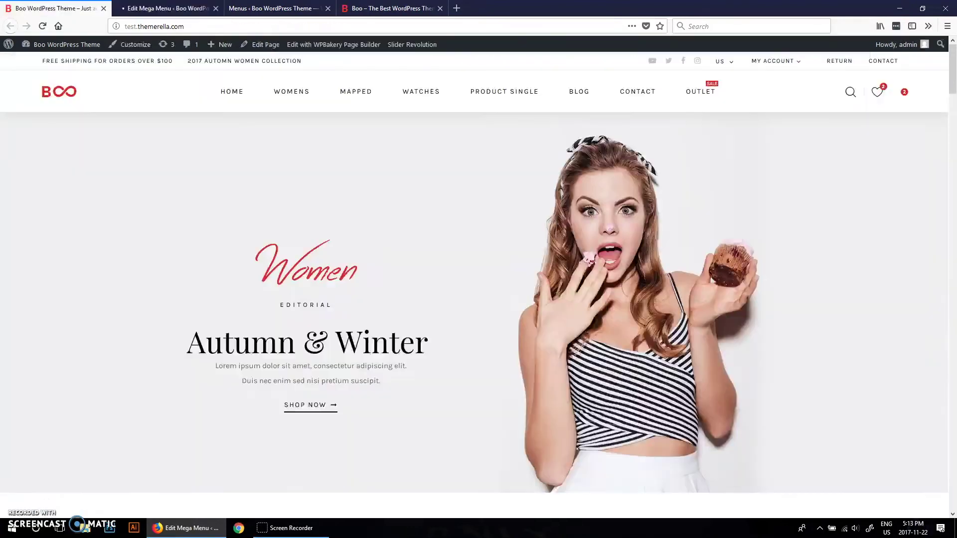
click(42, 26)
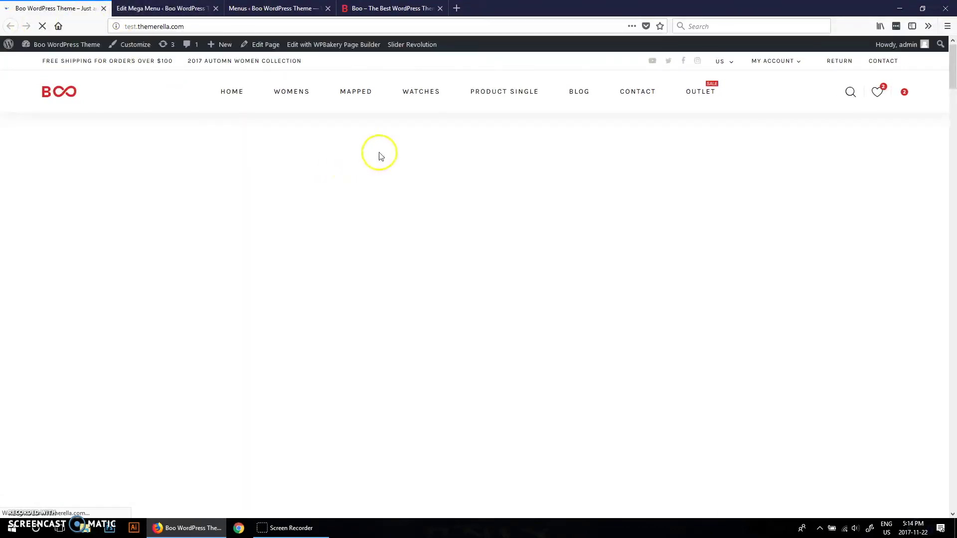
mouse_move(580, 92)
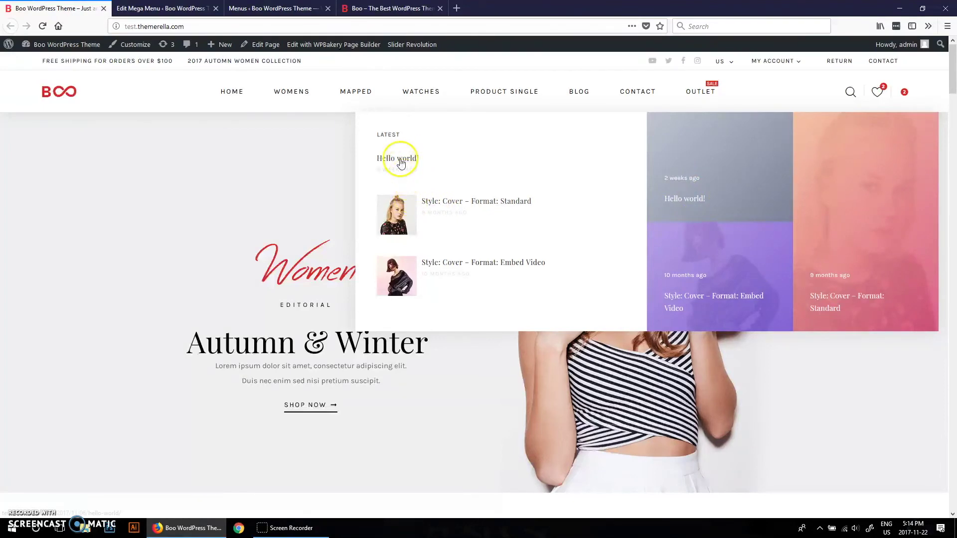
click(160, 9)
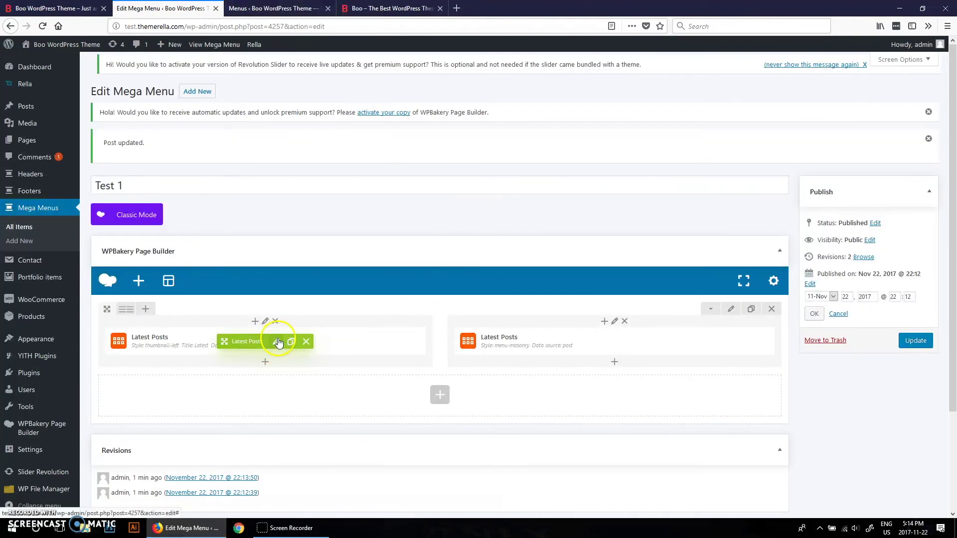
Step: Give the left Latest Posts column an Offset of 1 and update the Test 1 mega menu
click(278, 342)
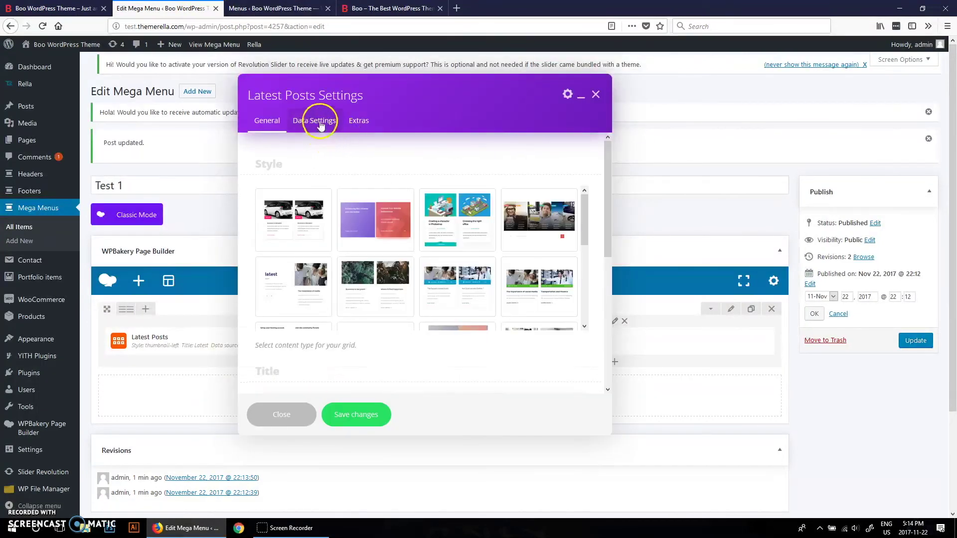
click(315, 120)
scroll(359, 179, down, 3)
click(286, 261)
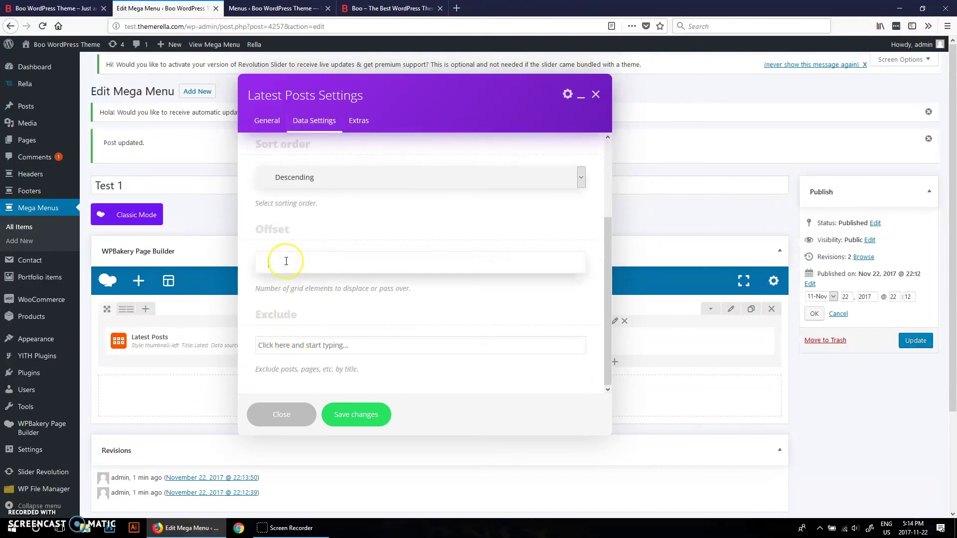
click(357, 414)
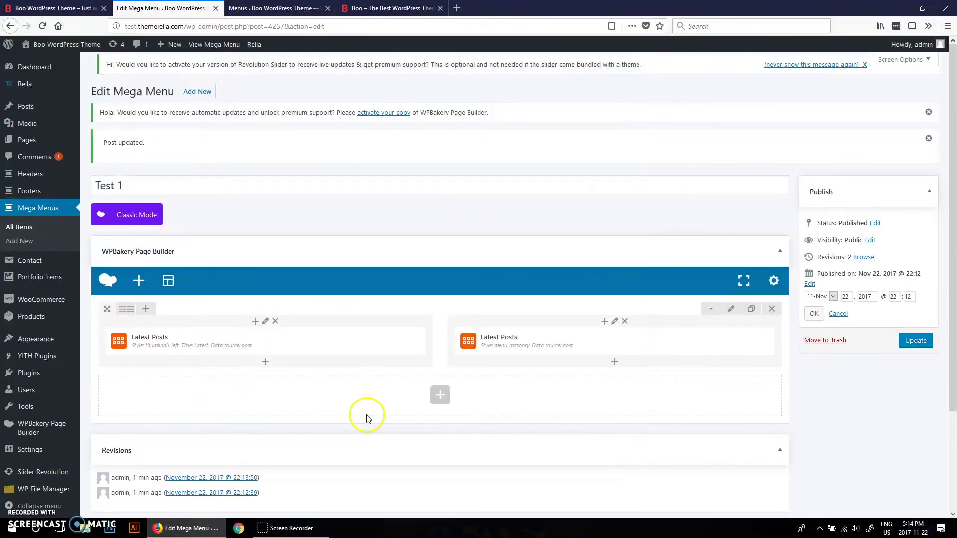
click(918, 342)
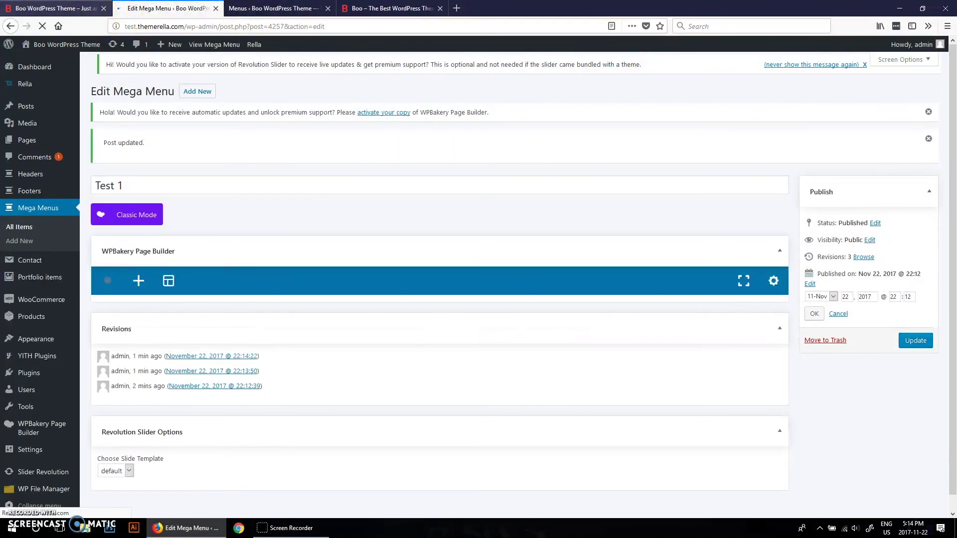
key(ctrl+shift+Tab)
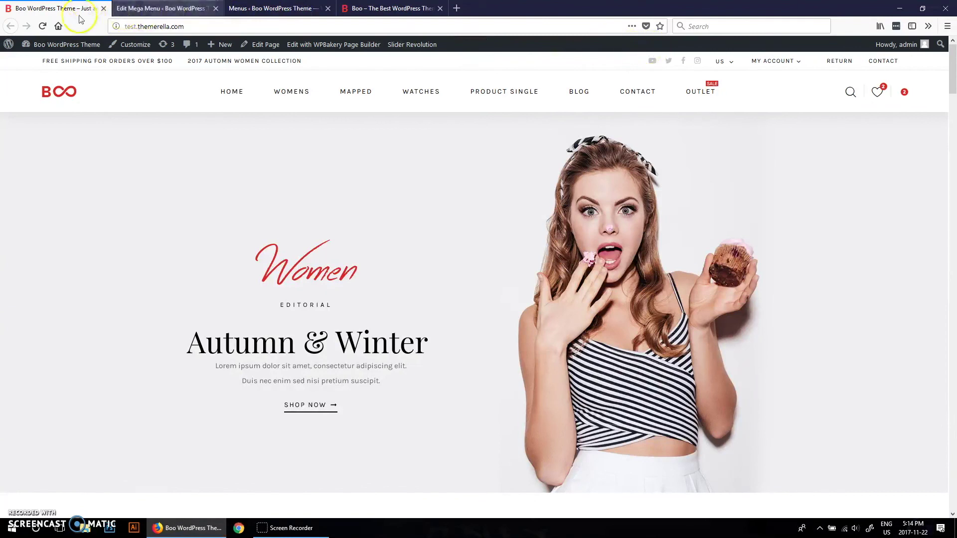
Step: Reload the live site so the Blog Latest list starts with 'Style: Cover – Format: Standard'
click(42, 26)
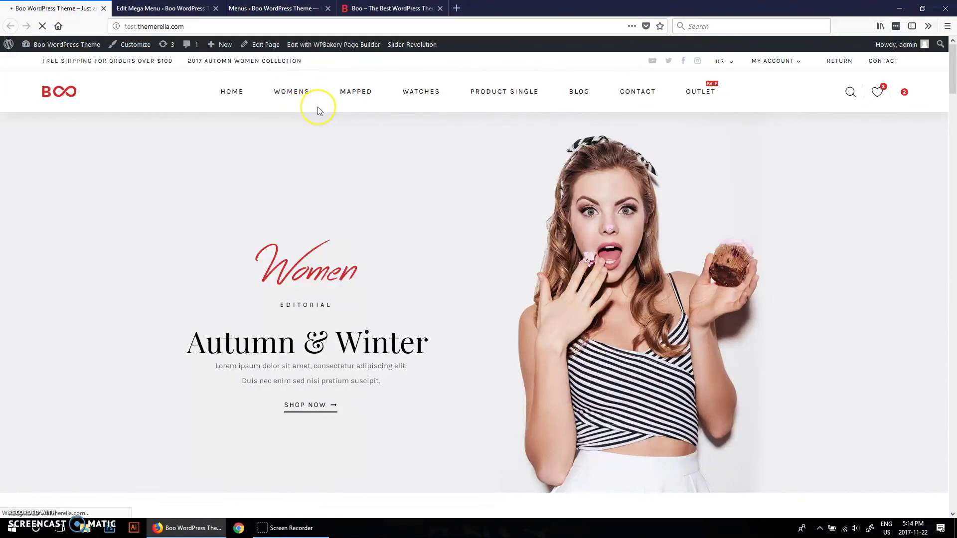